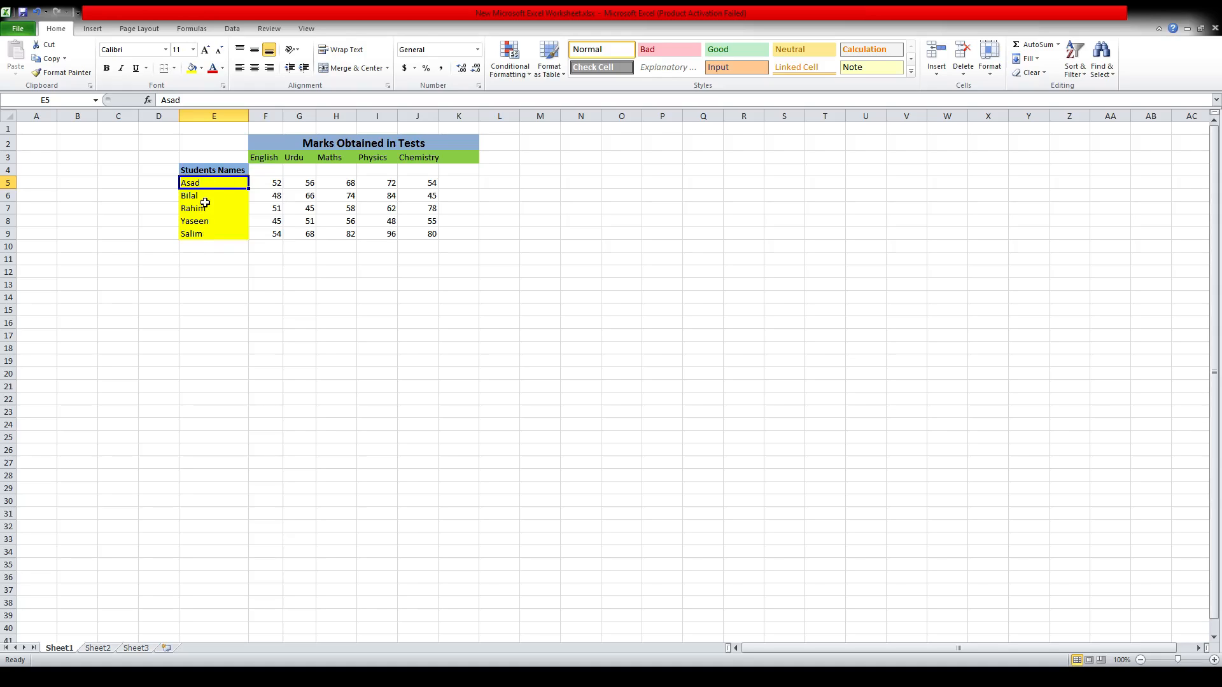
Examine the student names, subject headings and title of the existing marks table.
key("Down")
key("Down")
key("Down")
key("Up")
key("Up")
key("Up")
key("Up")
key("Up")
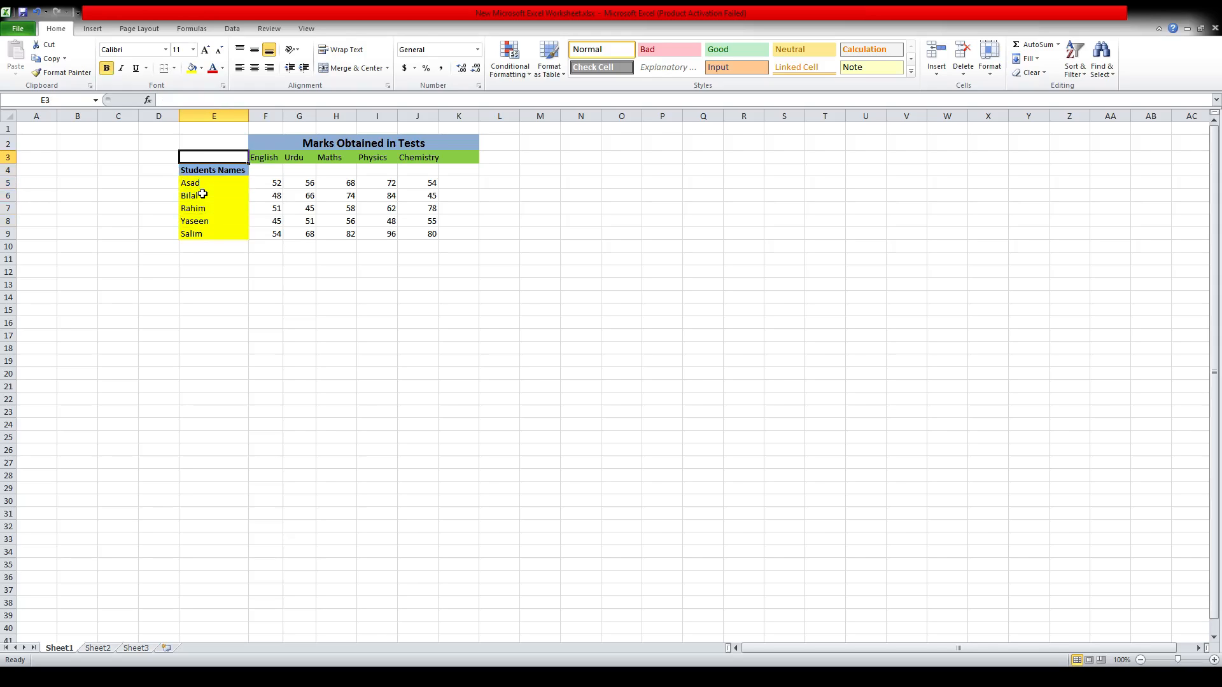
key("Right")
key("Right")
key("Right")
key("Right")
key("Right")
key("Right")
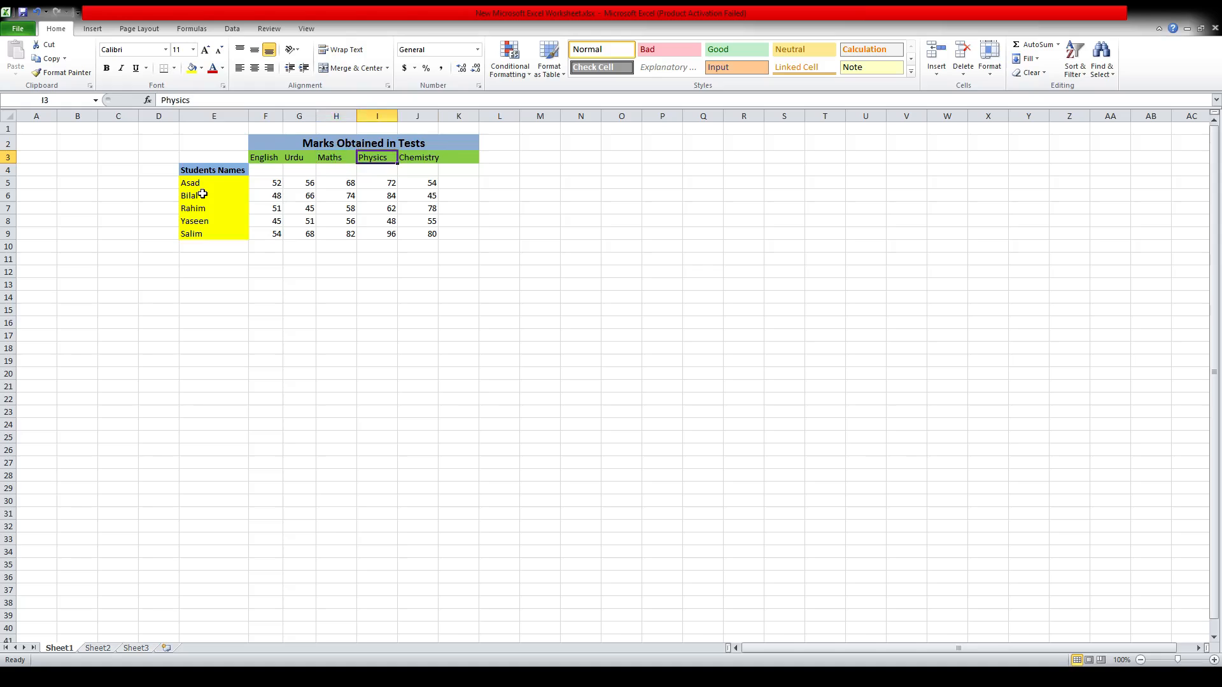
key("Left")
key("Left")
key("Left")
key("Up")
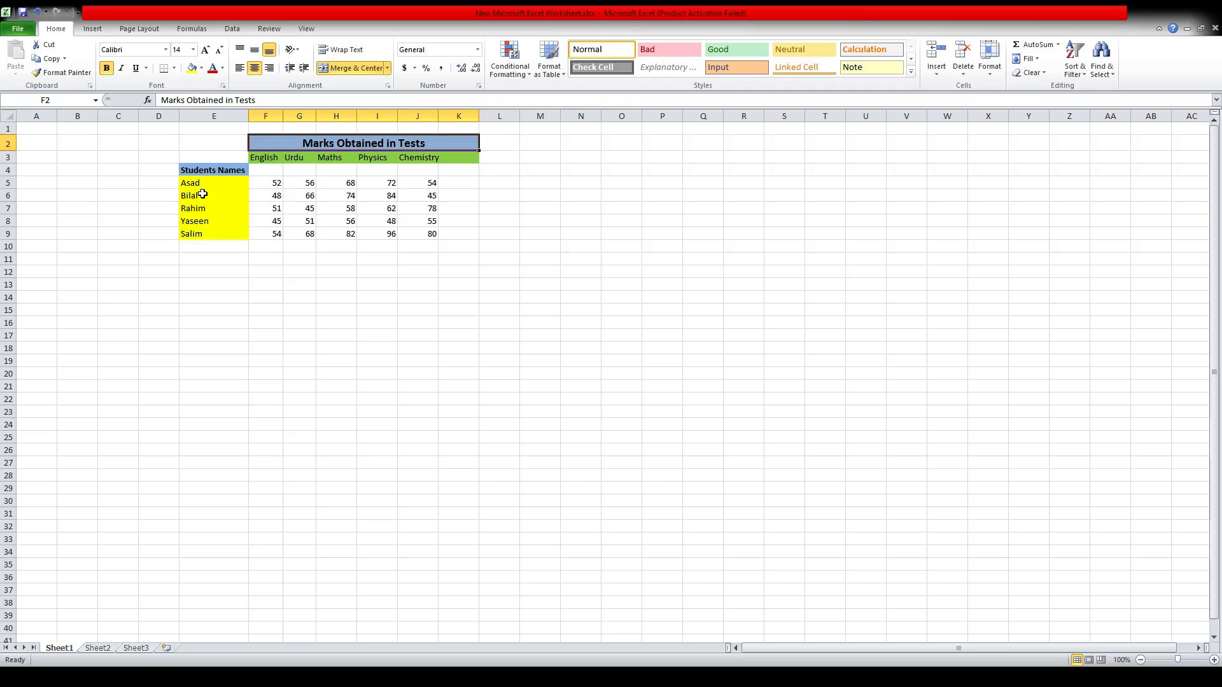
Examine the Maths marks and the headings above them in the existing table, down to its last student row.
key("Down")
key("Down")
key("Down")
key("Down")
key("Down")
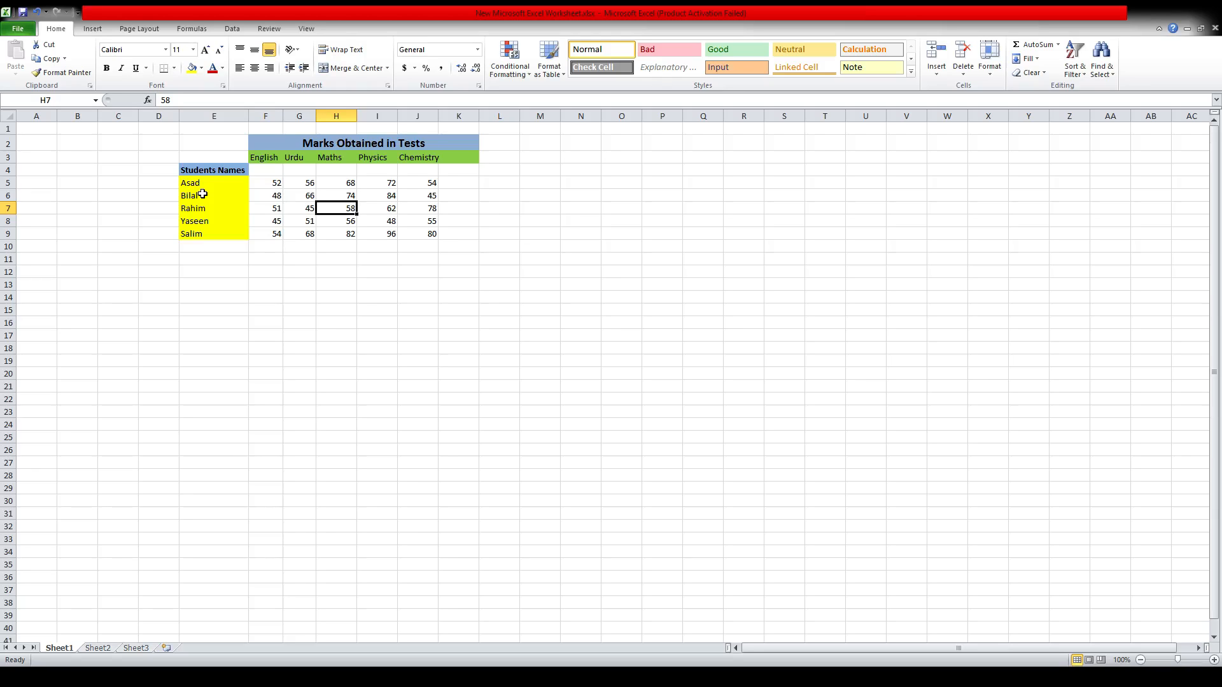
key("Up")
key("Up")
key("Up")
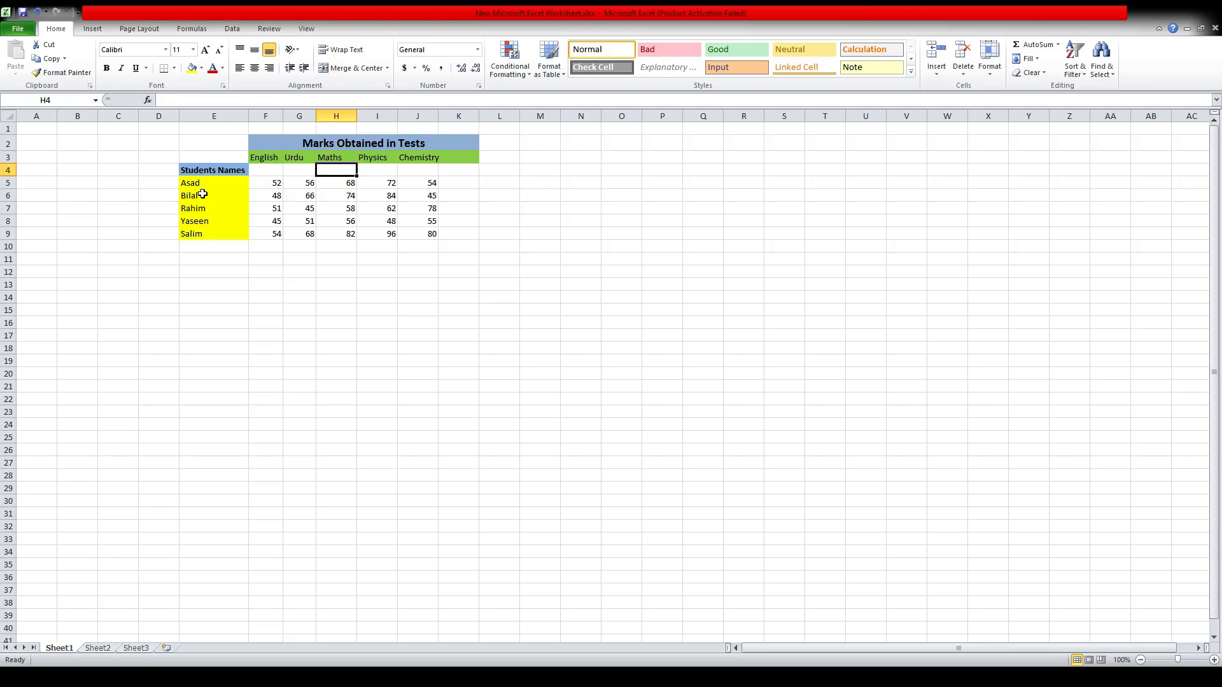
key("Up")
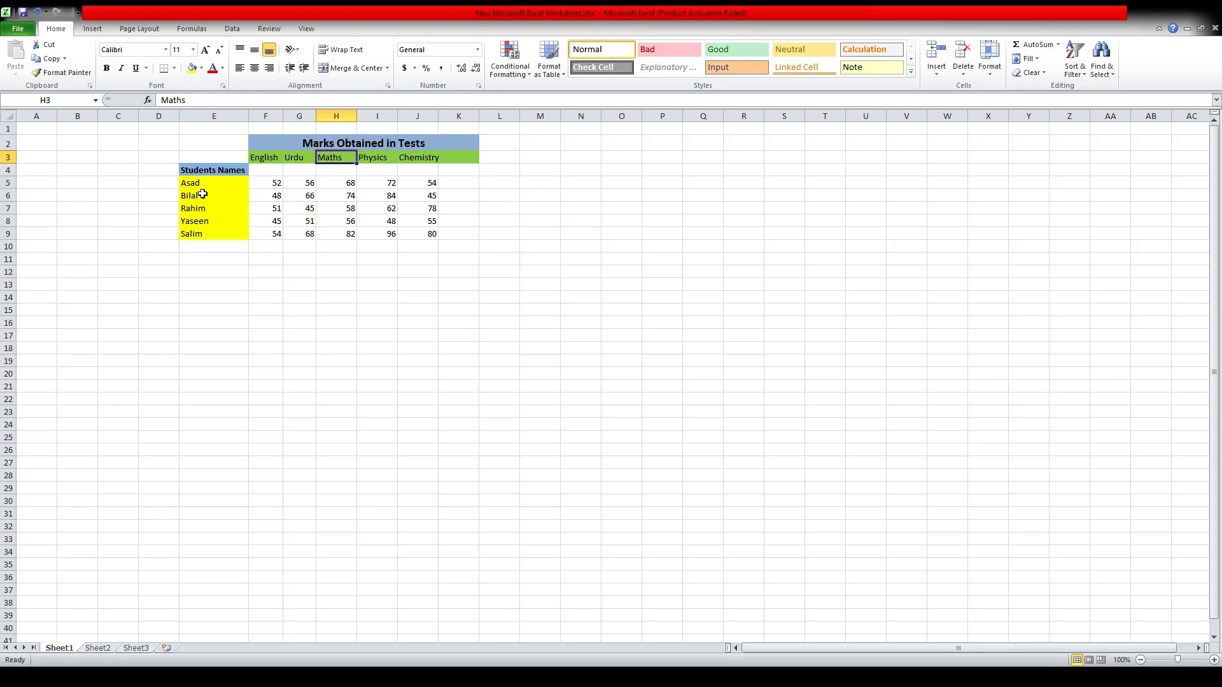
key("Up")
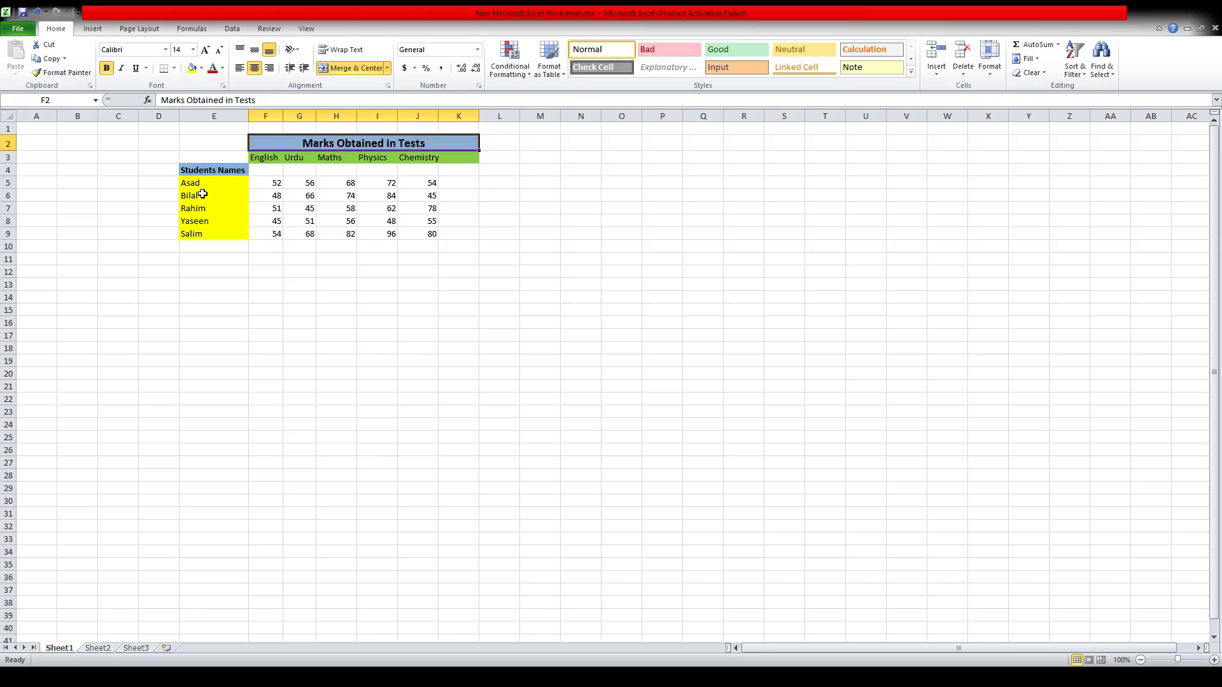
key("Down")
key("Down")
key("Down")
key("Up")
key("Up")
key("Up")
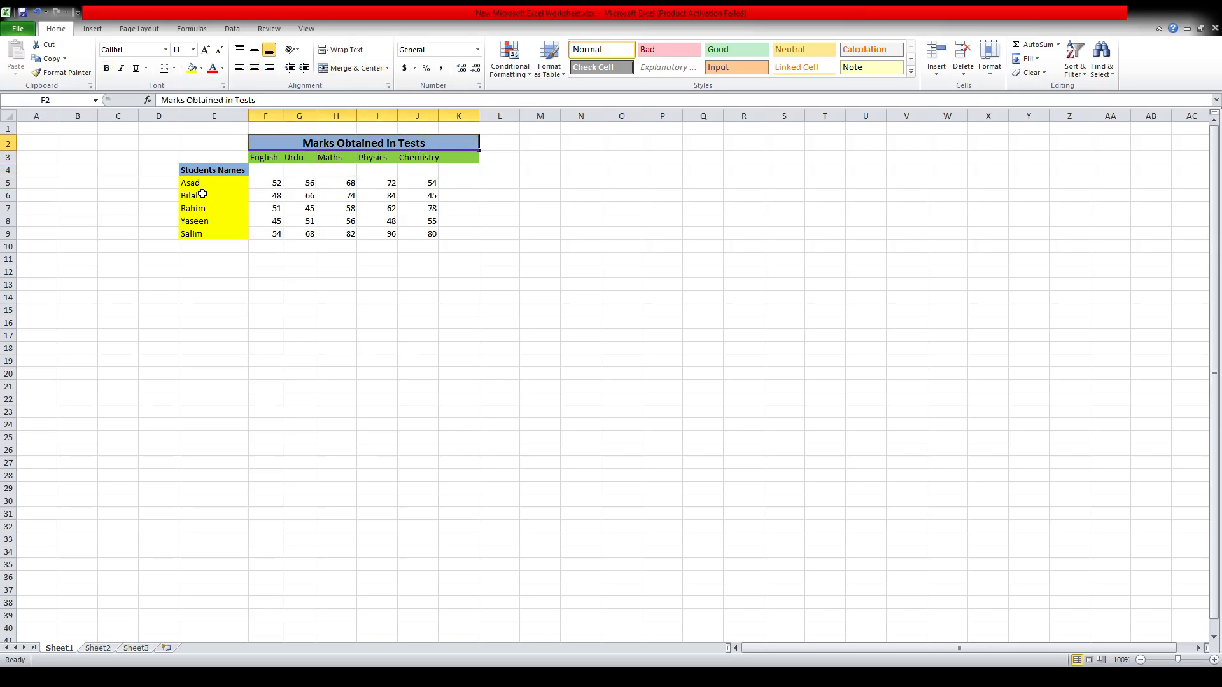
key("Down")
key("Down")
key("Down")
key("Down")
key("Down")
key("Down")
key("Down")
key("Down")
key("Down")
key("Down")
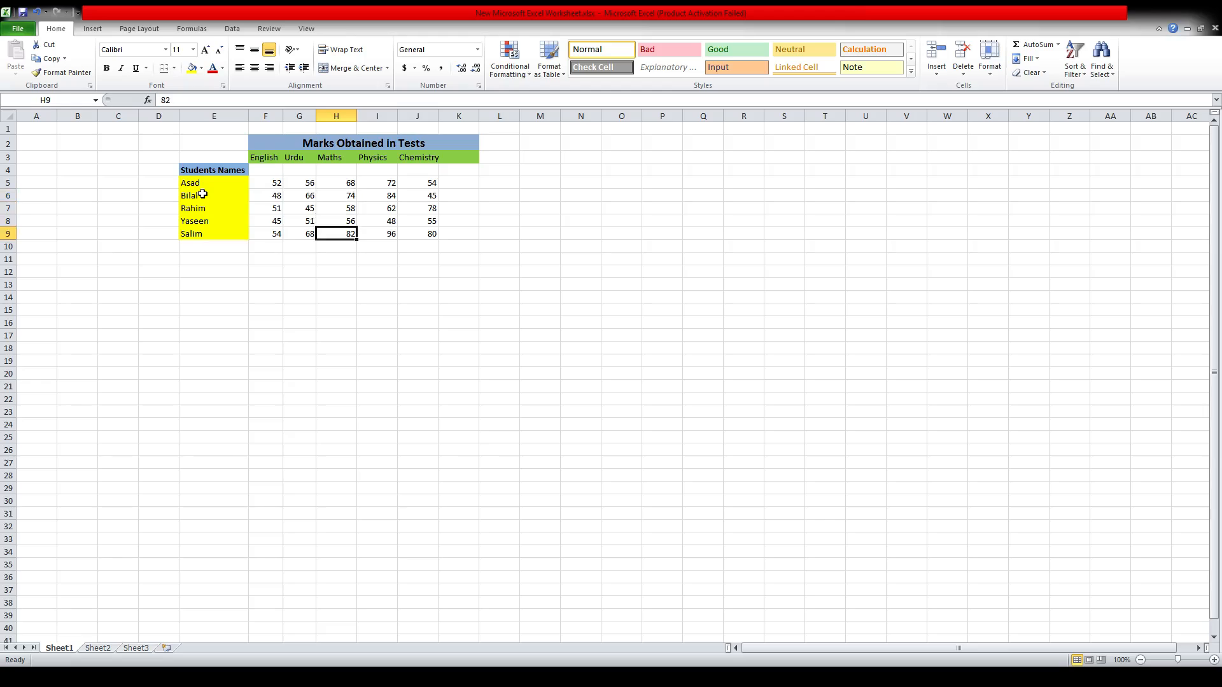
key("Down")
key("Down")
key("Down")
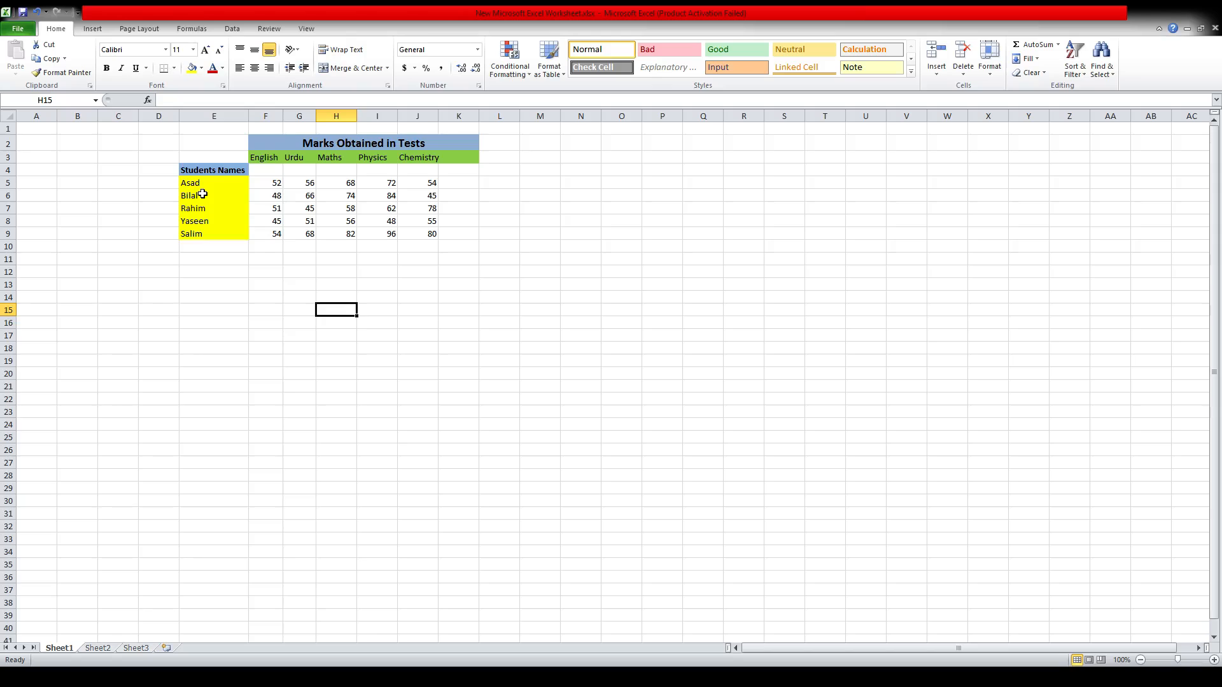
key("Up")
key("Up")
key("Up")
key("Up")
key("Up")
key("Up")
key("Up")
key("Up")
key("Up")
key("Up")
key("Up")
key("Up")
key("Up")
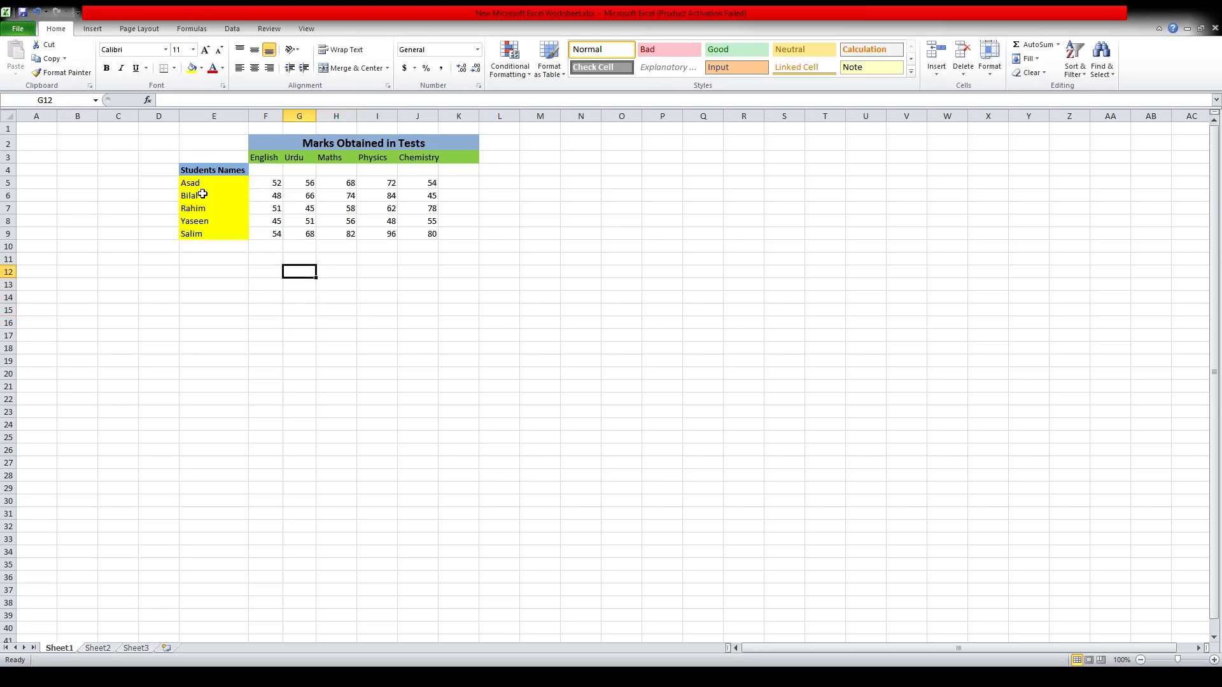
key("Down")
key("Down")
key("Down")
key("Down")
key("Down")
key("Down")
key("Down")
key("Down")
key("Down")
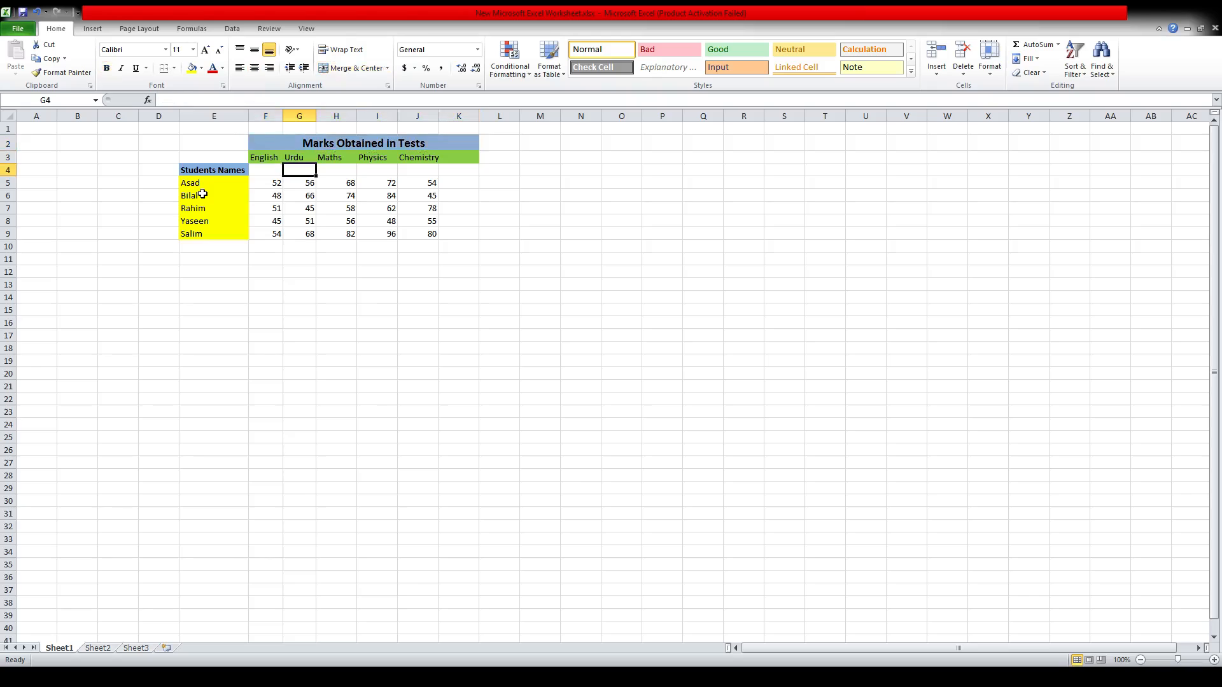
Enter the title "Marks Obtained in Tests" in cell G14 for a new table beneath the existing one.
key("Down")
key("Down")
key("Down")
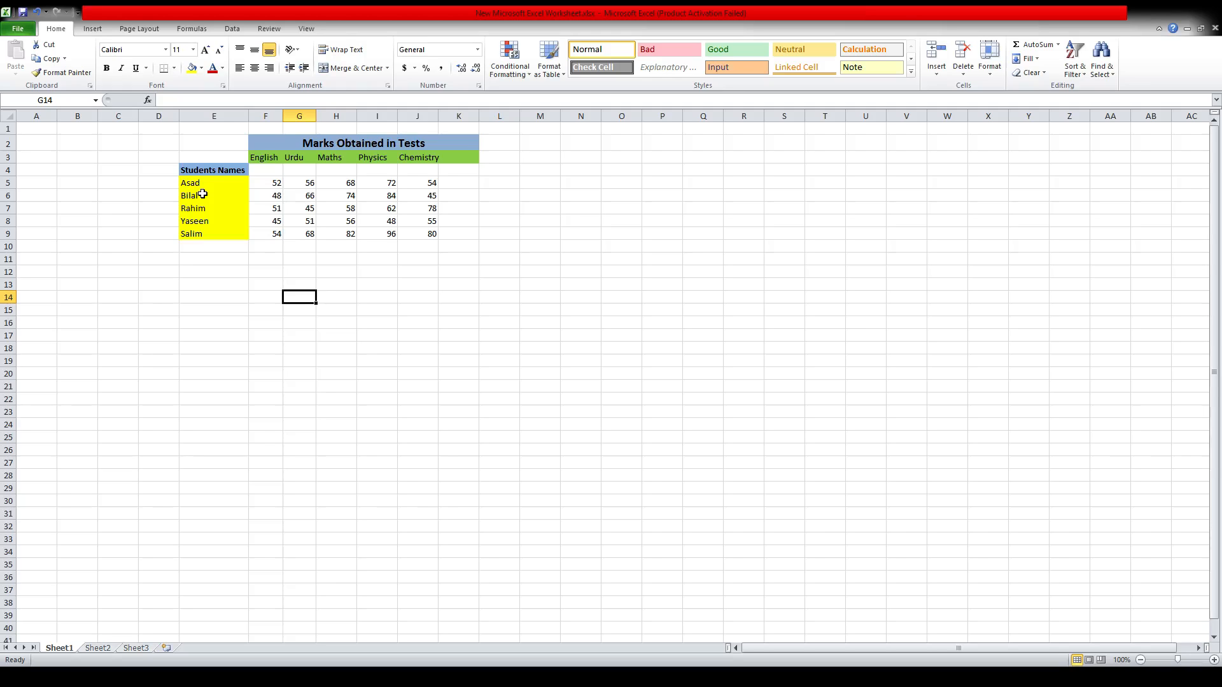
type("Ma")
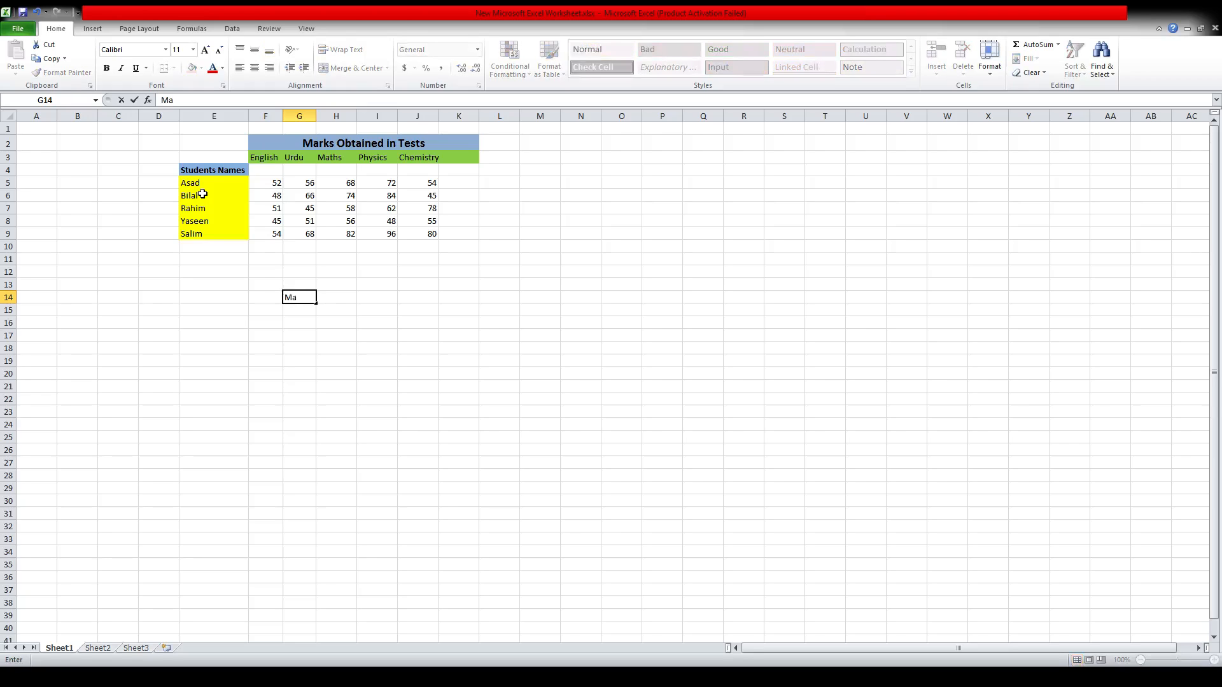
type("rks Obtained in Tests")
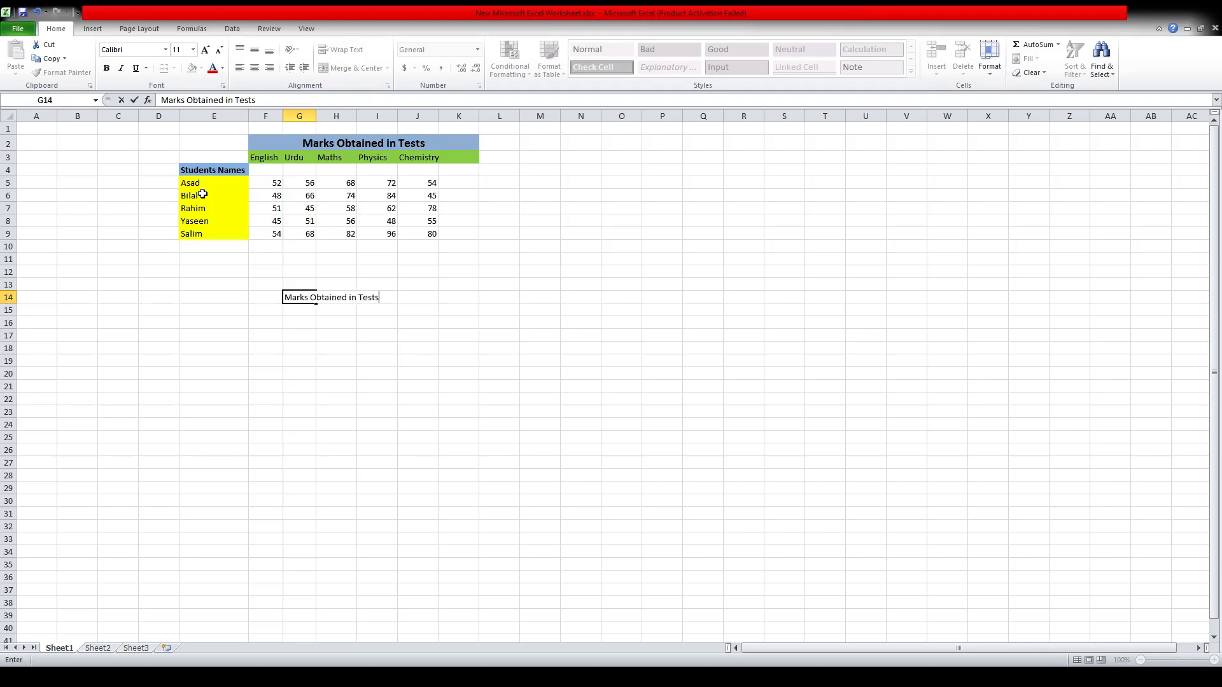
key("Tab")
key("Down")
key("Down")
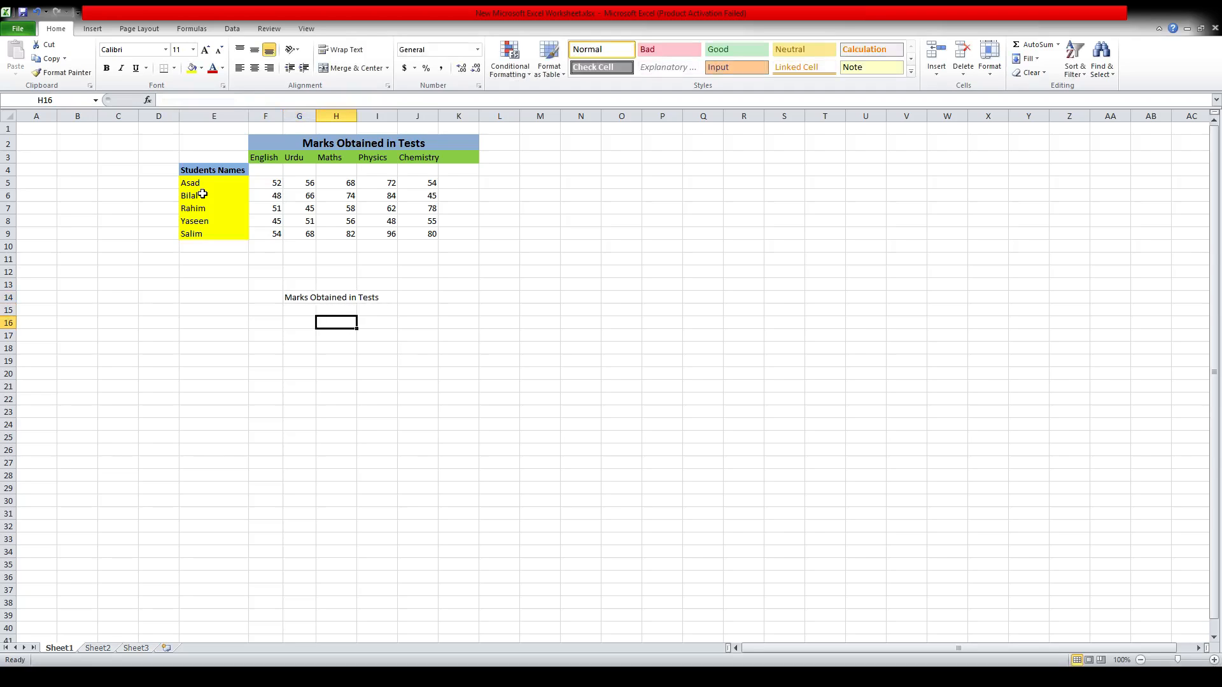
Enter the first subject heading "English" in cell F15, below the new title.
key("Up")
key("Up")
key("Down")
key("Left")
key("Left")
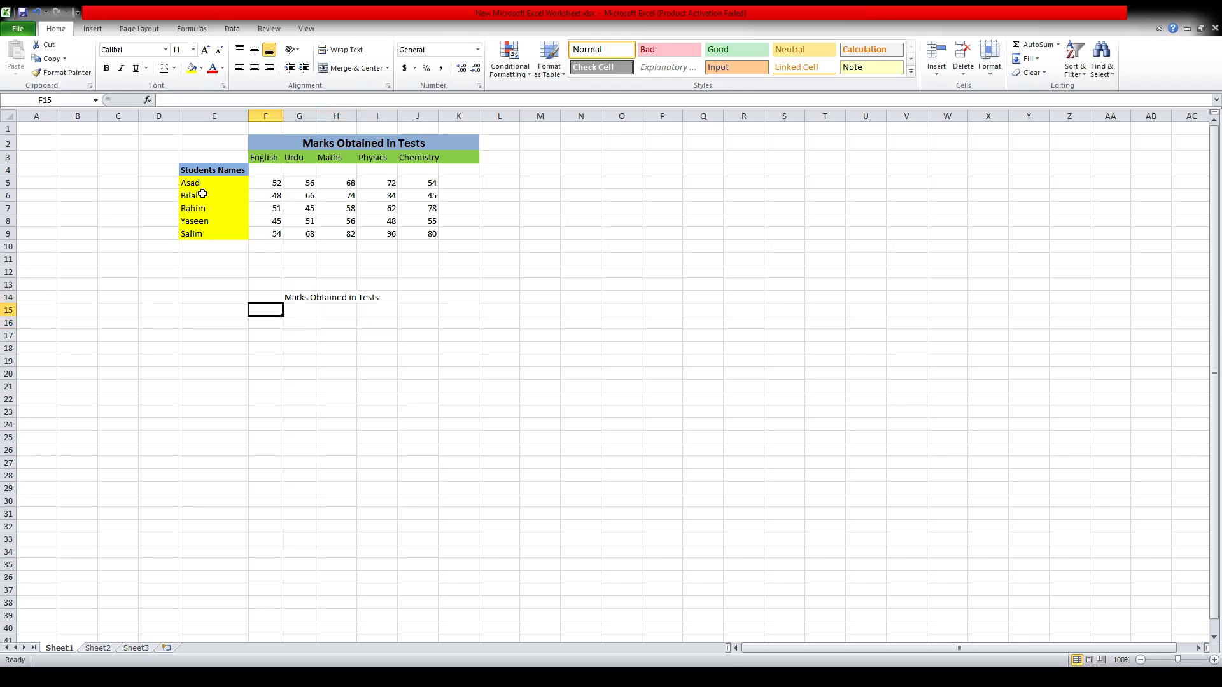
type("E")
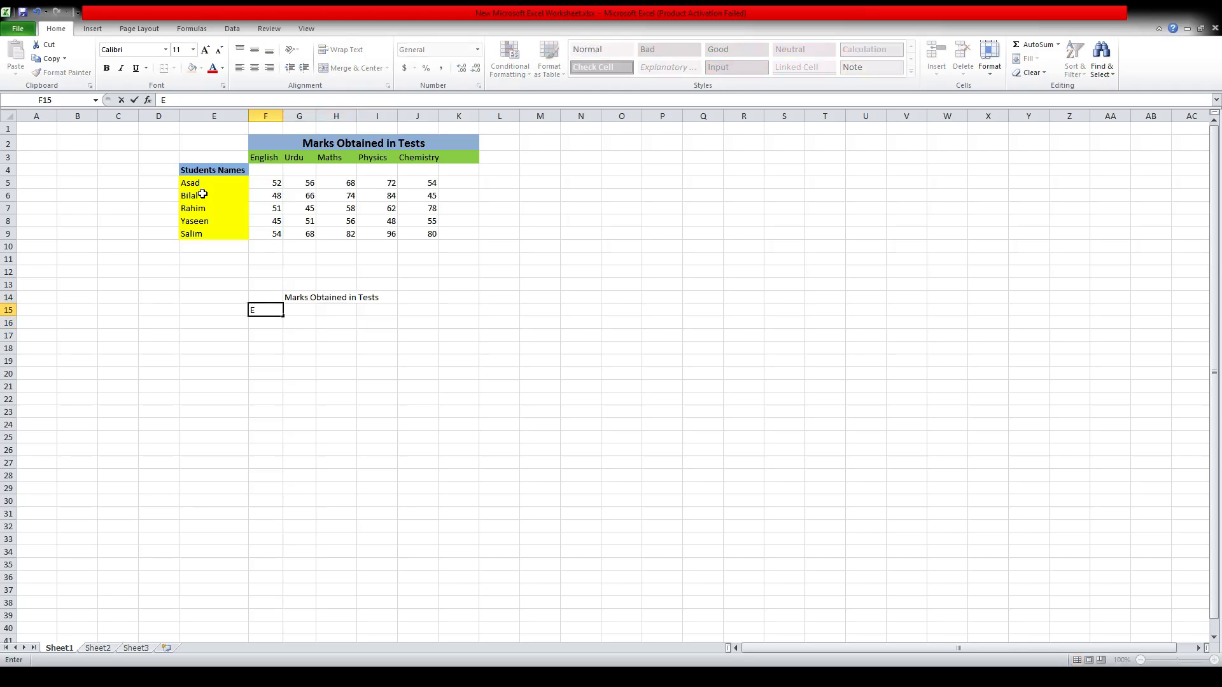
type("nglish")
left_click_drag(533, 348, 533, 340)
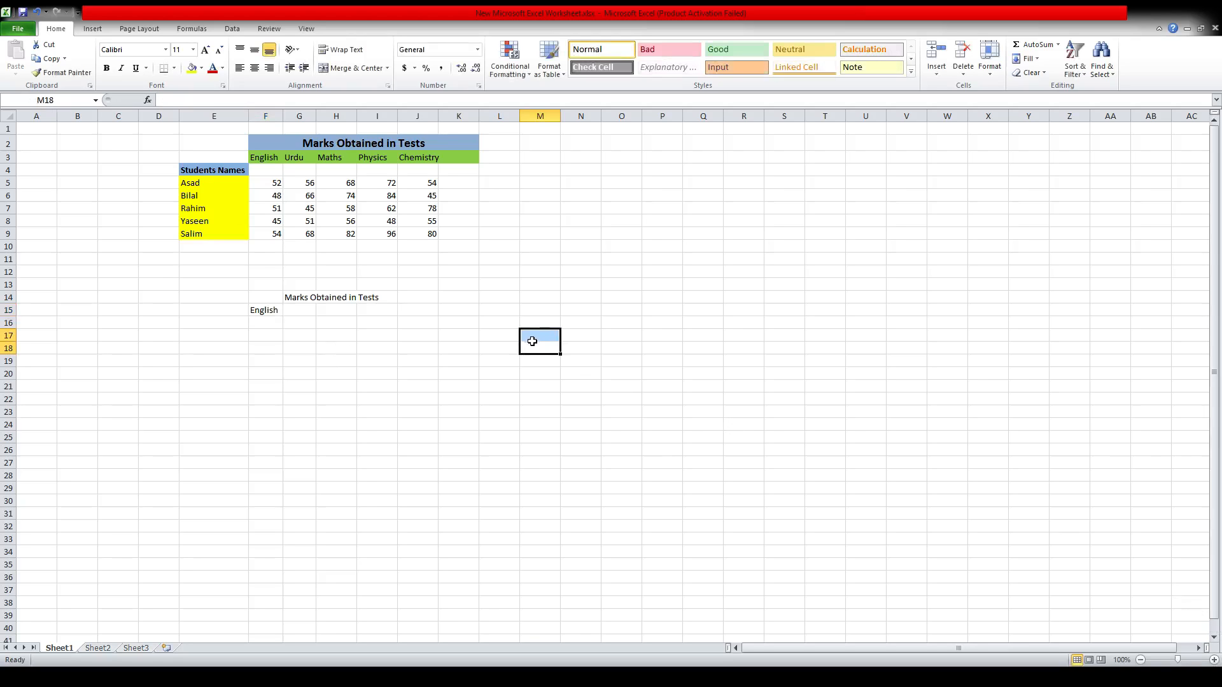
Add the subject headings "Urdu" in cell G15 and "Maths" in cell H15.
scroll(532, 340, "up", 3, "ctrl")
left_click(441, 402)
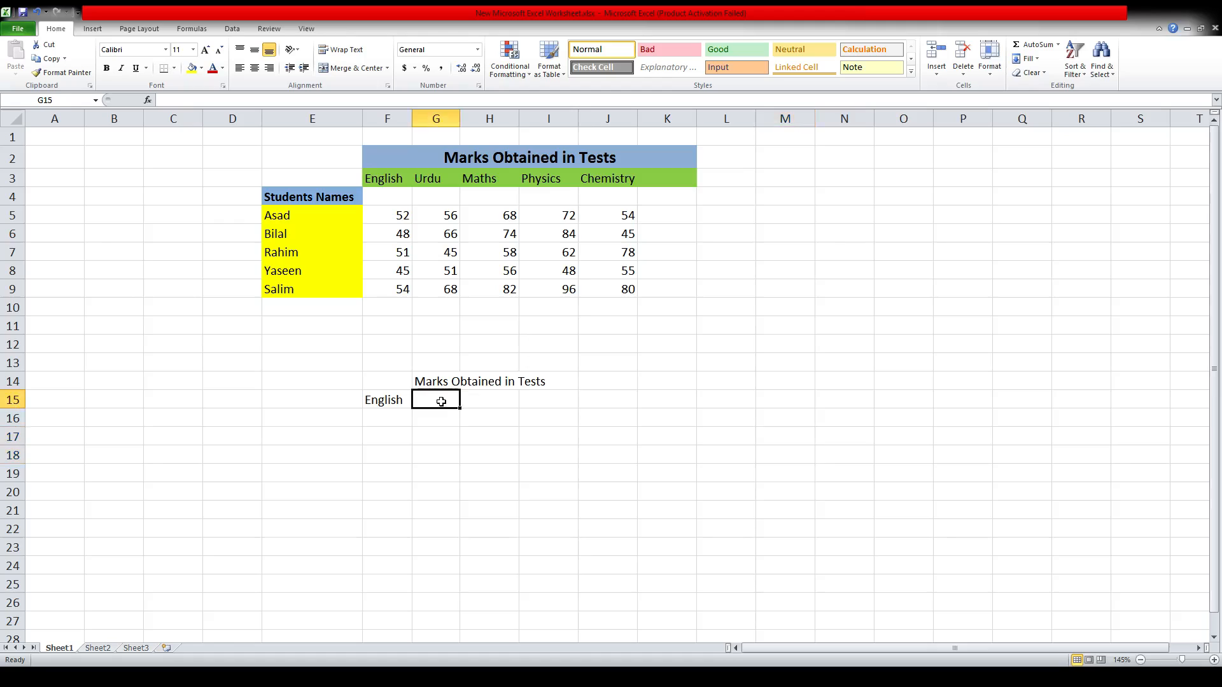
type("Urdu")
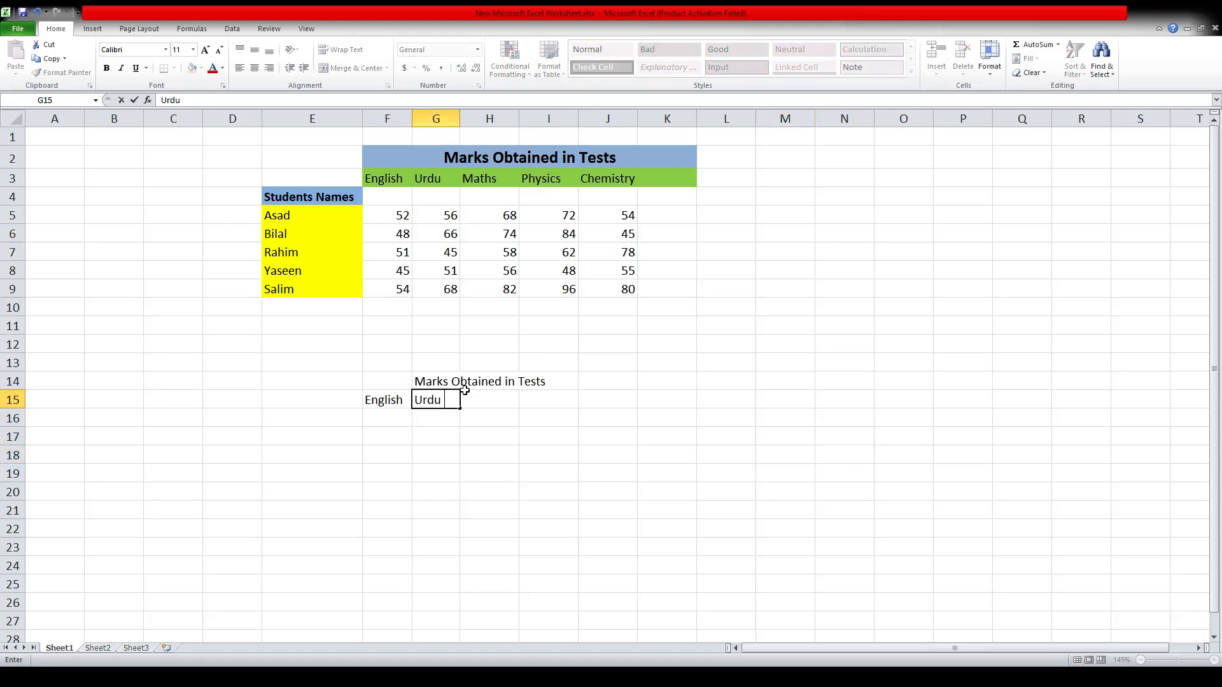
key("Tab")
type("Maths")
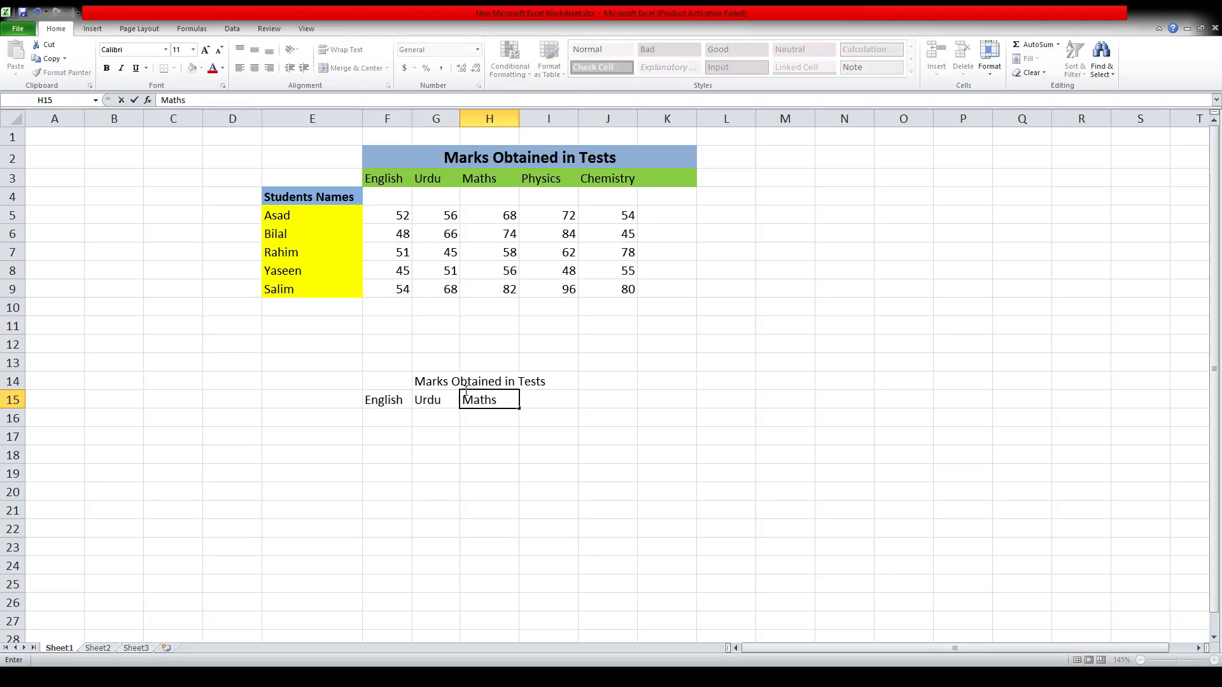
key("Tab")
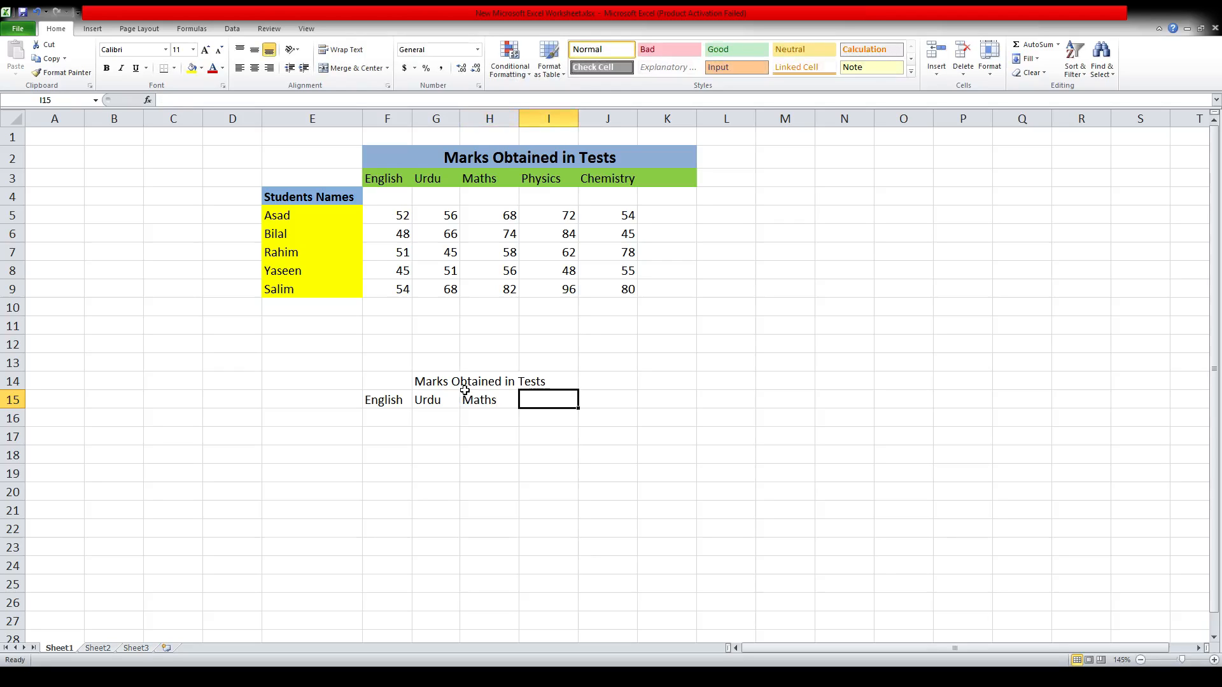
Add the subject headings "Physics" in cell I15 and "Chemistry" in cell J15.
type("Phsichs")
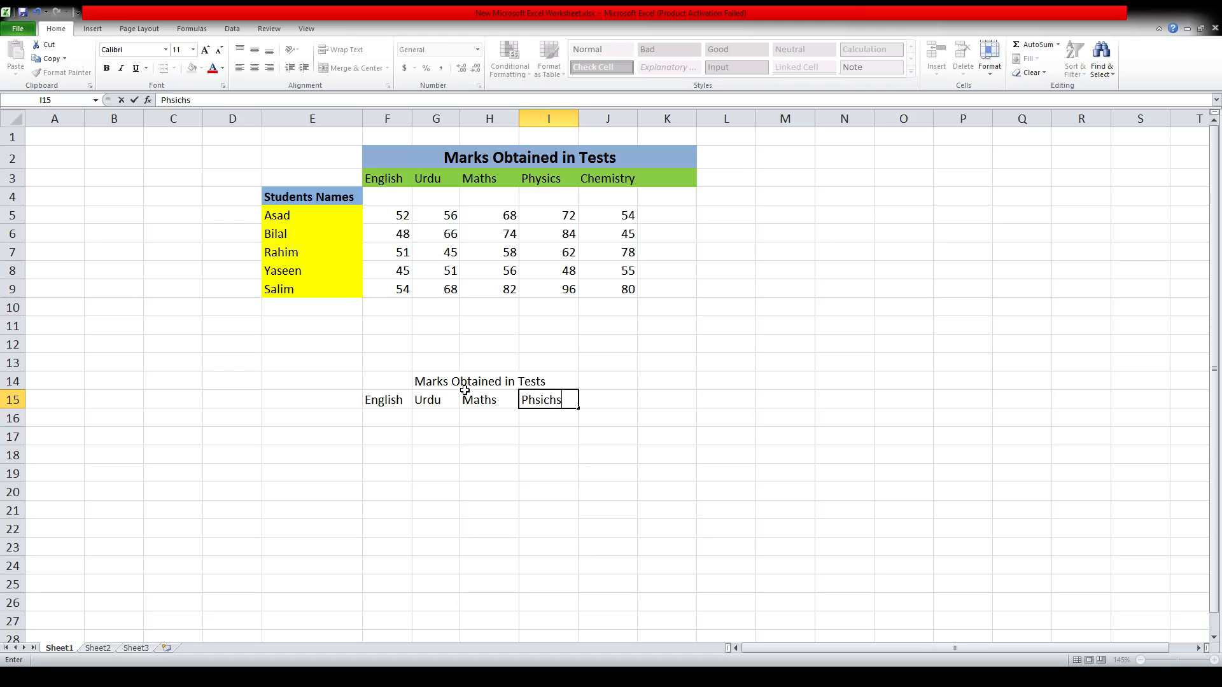
key("Tab")
key("Left")
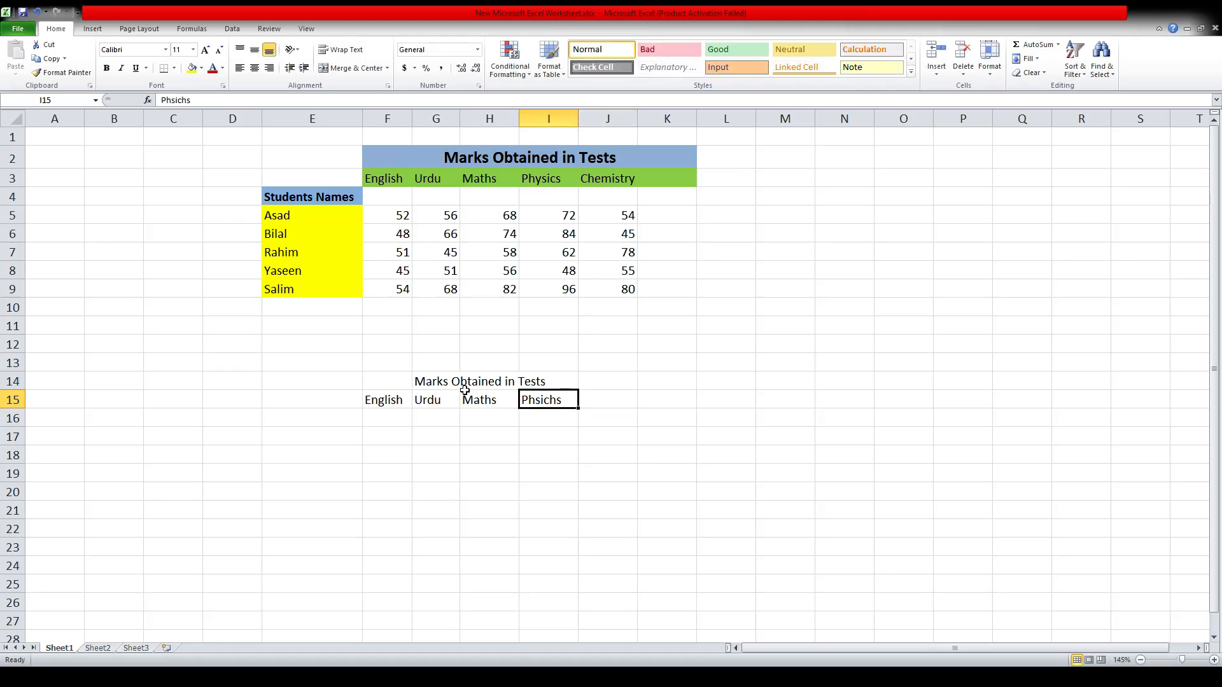
type("p")
key("BackSpace")
type("P")
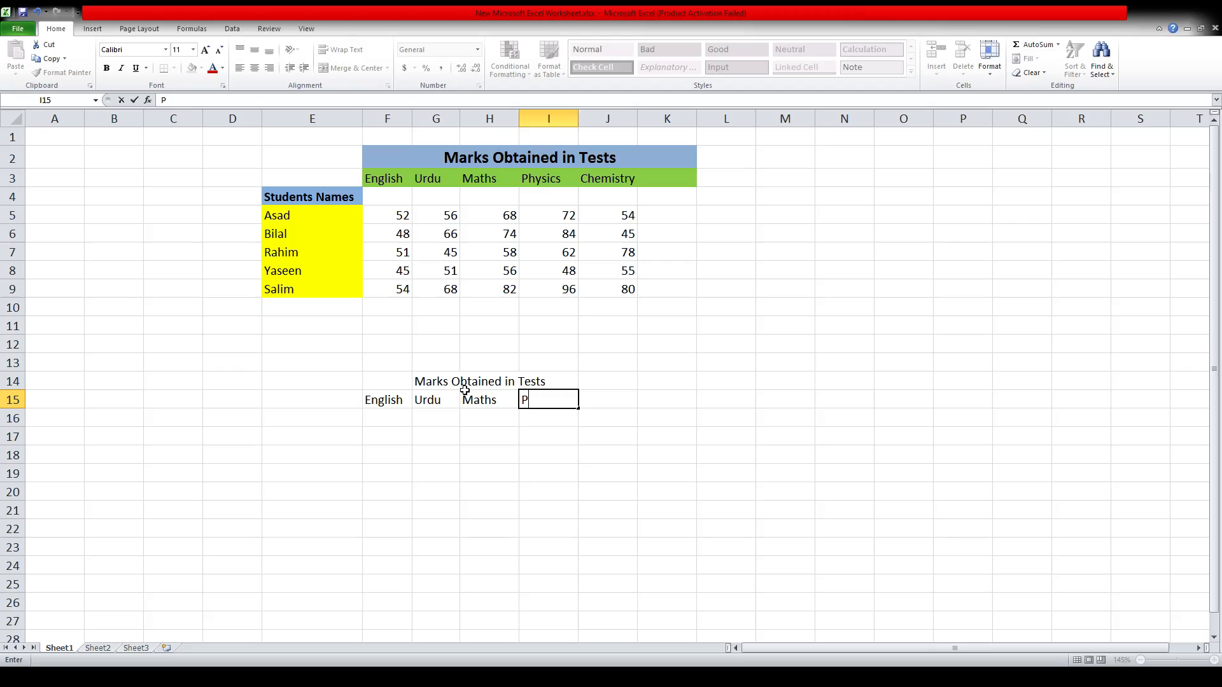
type("hysics")
key("Tab")
type("Chemistry")
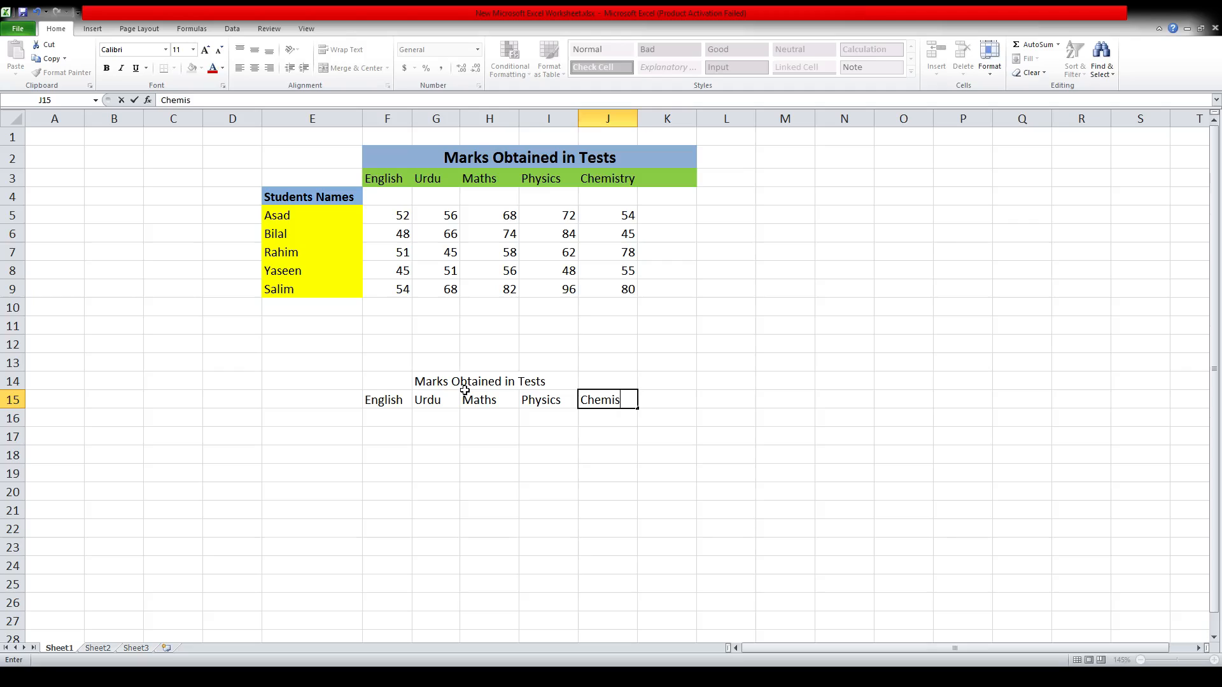
key("Return")
Enter the row heading "Students Names" in cell E16.
key("Up")
key("Left")
key("Left")
key("Left")
key("Left")
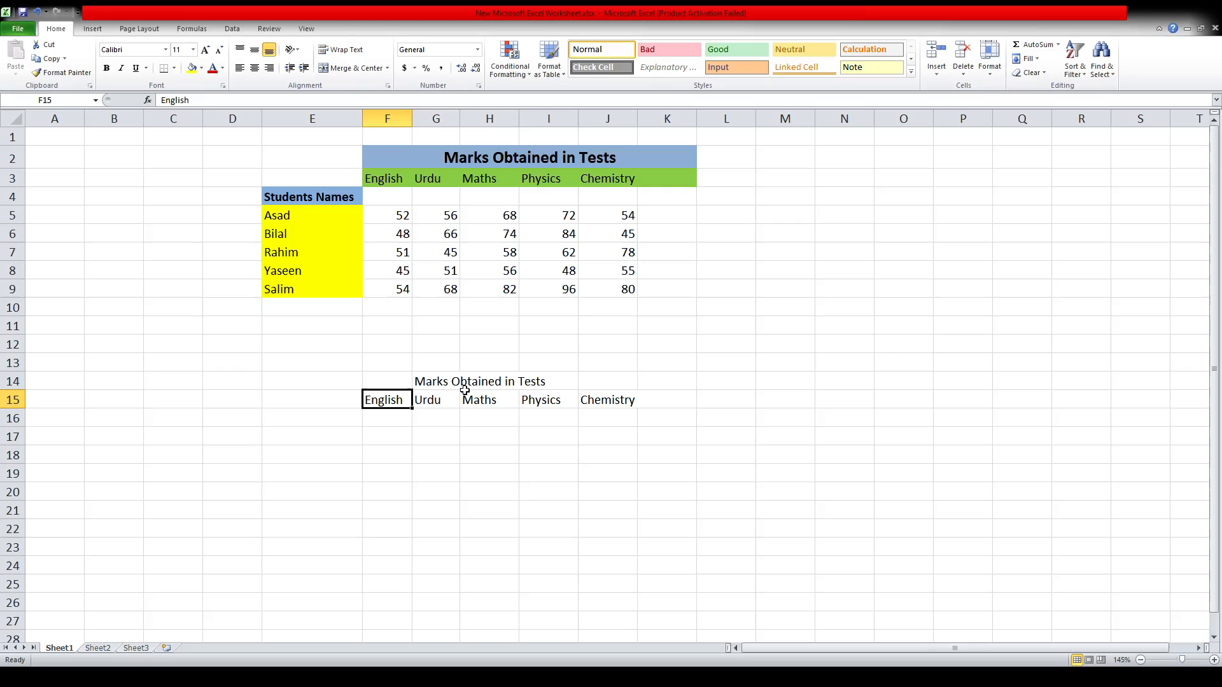
key("Left")
key("Down")
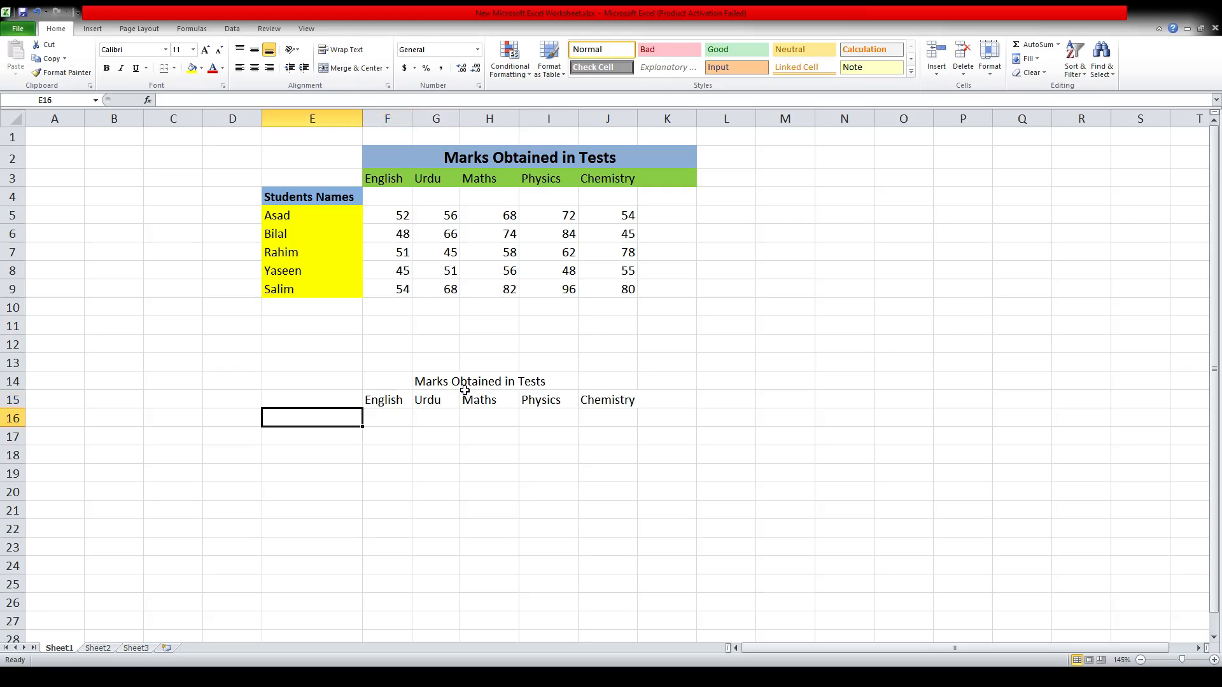
type("Students")
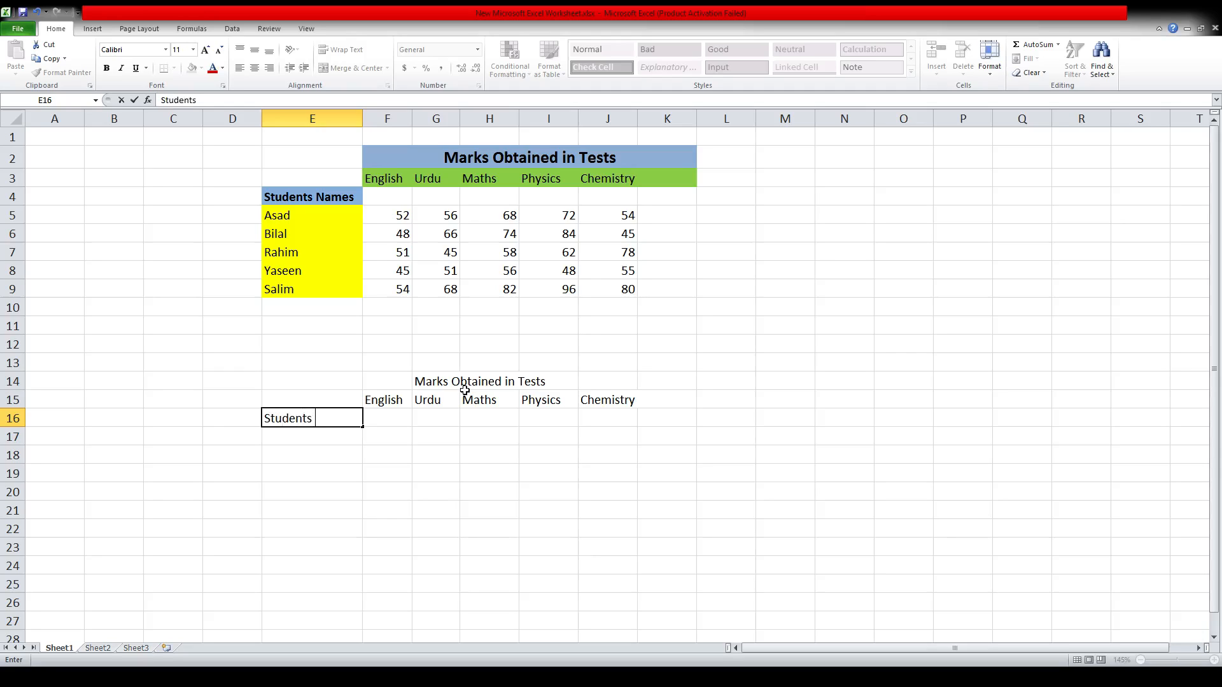
type(" Names")
key("Return")
Enter the first two students' names from the existing table in cells E17 and E18.
type("Asad")
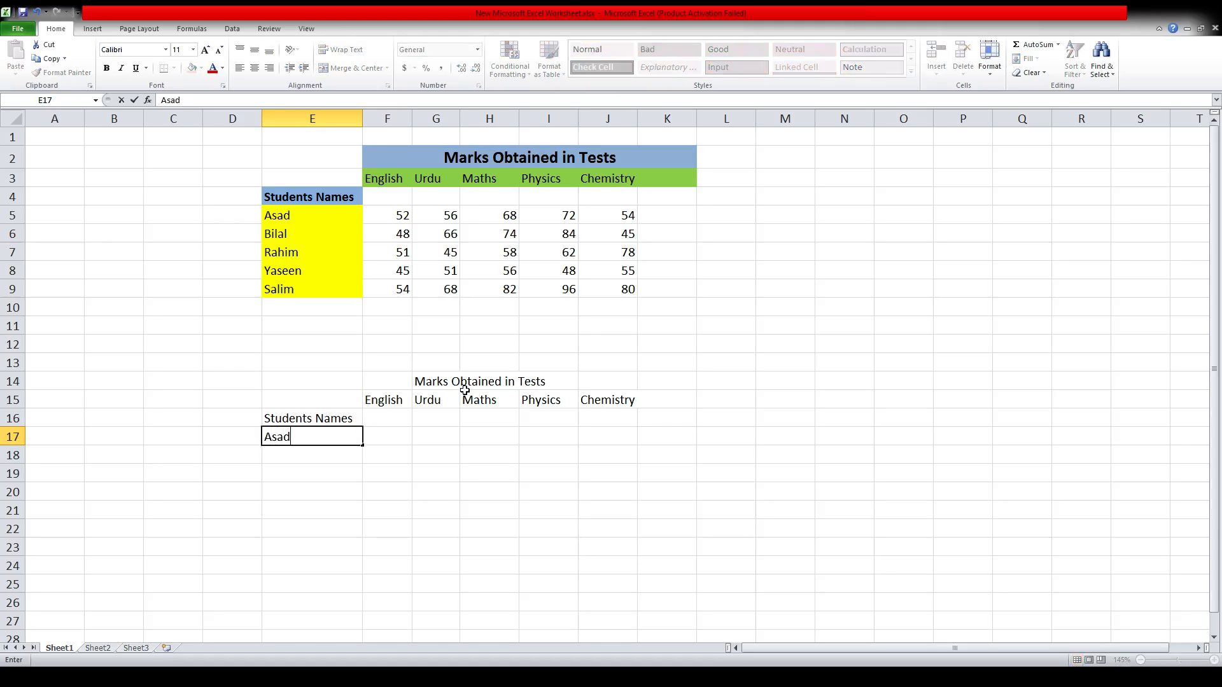
key("Tab")
key("Down")
key("Up")
key("Left")
key("Down")
type("B")
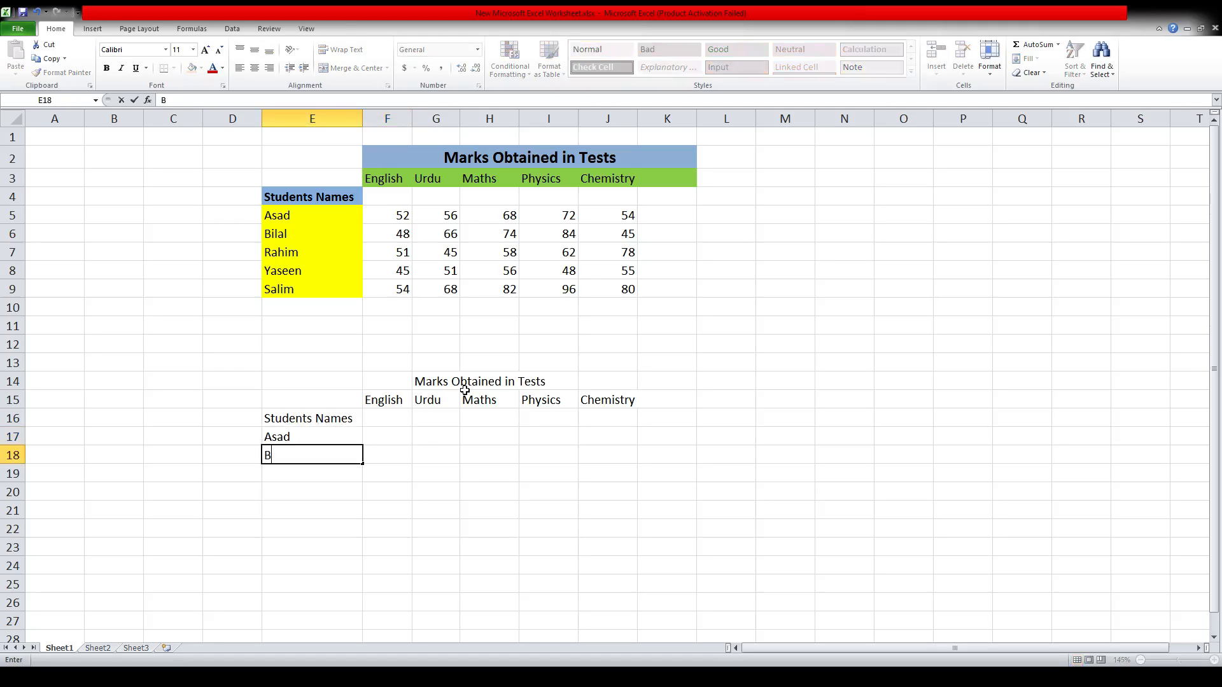
type("ili")
key("BackSpace")
type("al")
key("Return")
Enter the remaining three students' names from the existing table in cells E19 to E21.
type("Rahim")
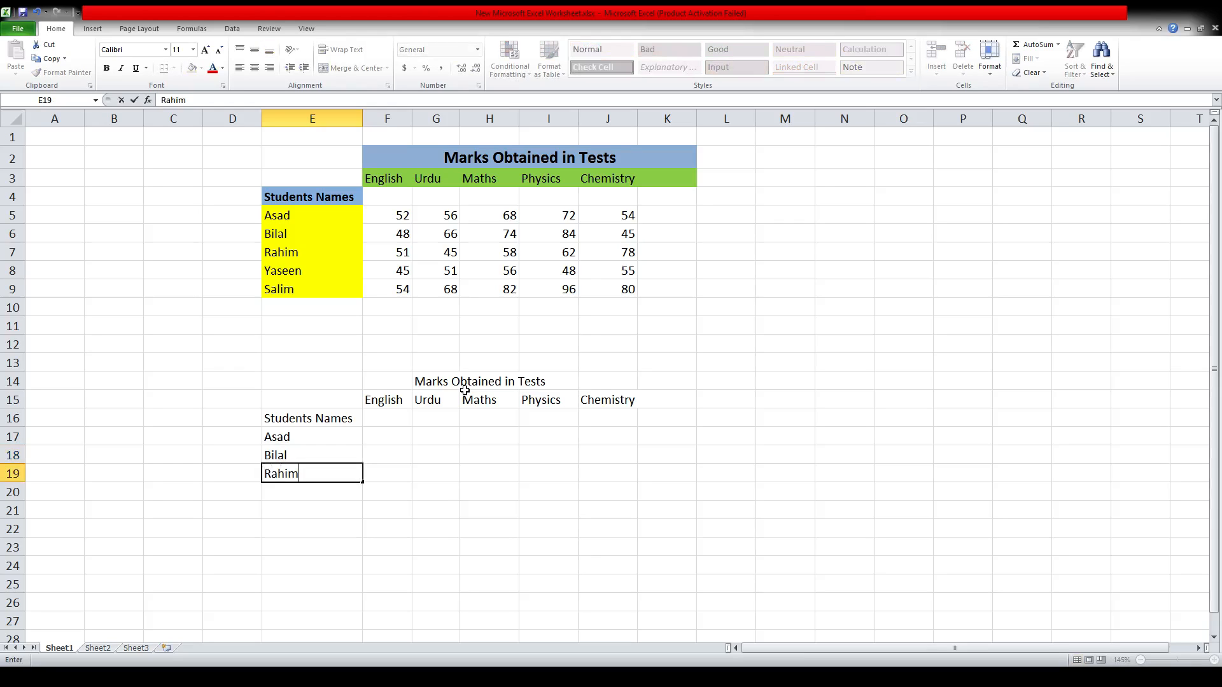
key("Return")
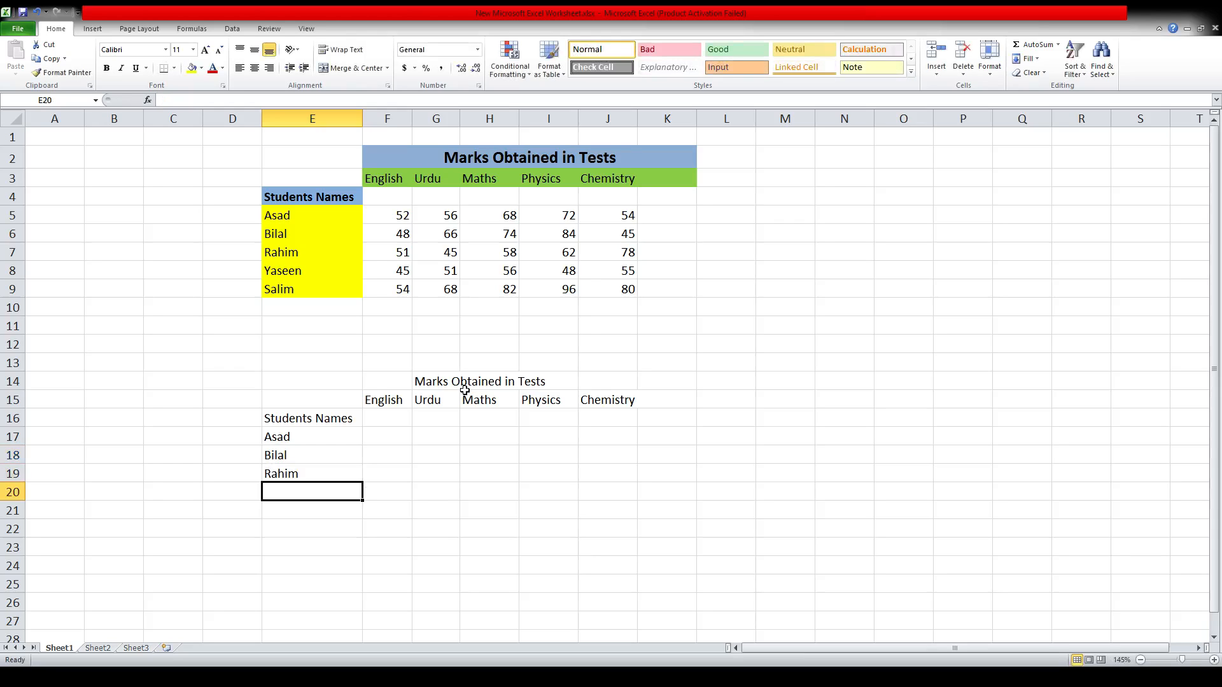
type("Yaseen")
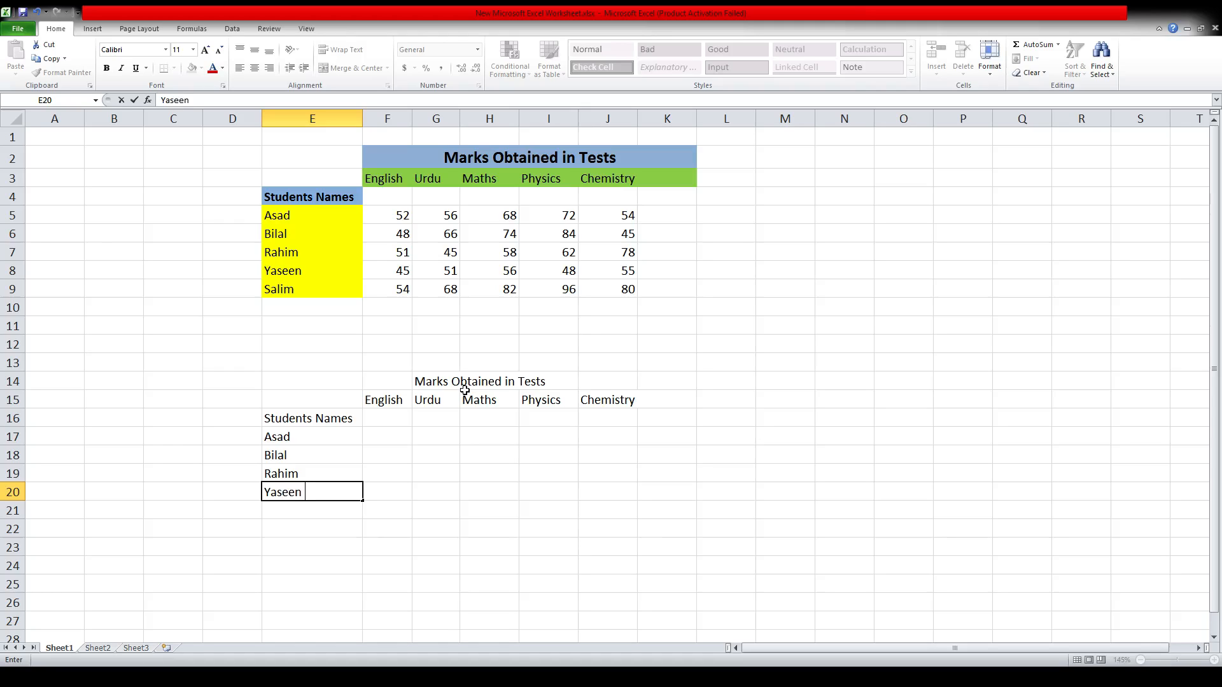
key("Return")
type("Salim")
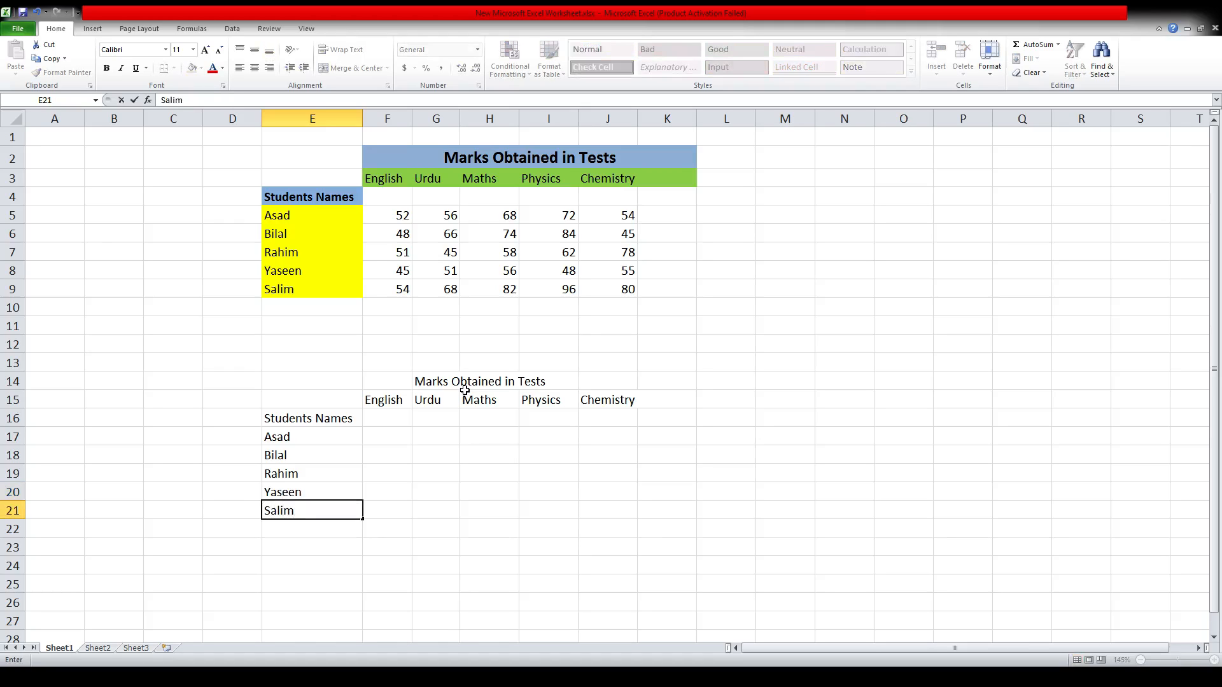
key("Return")
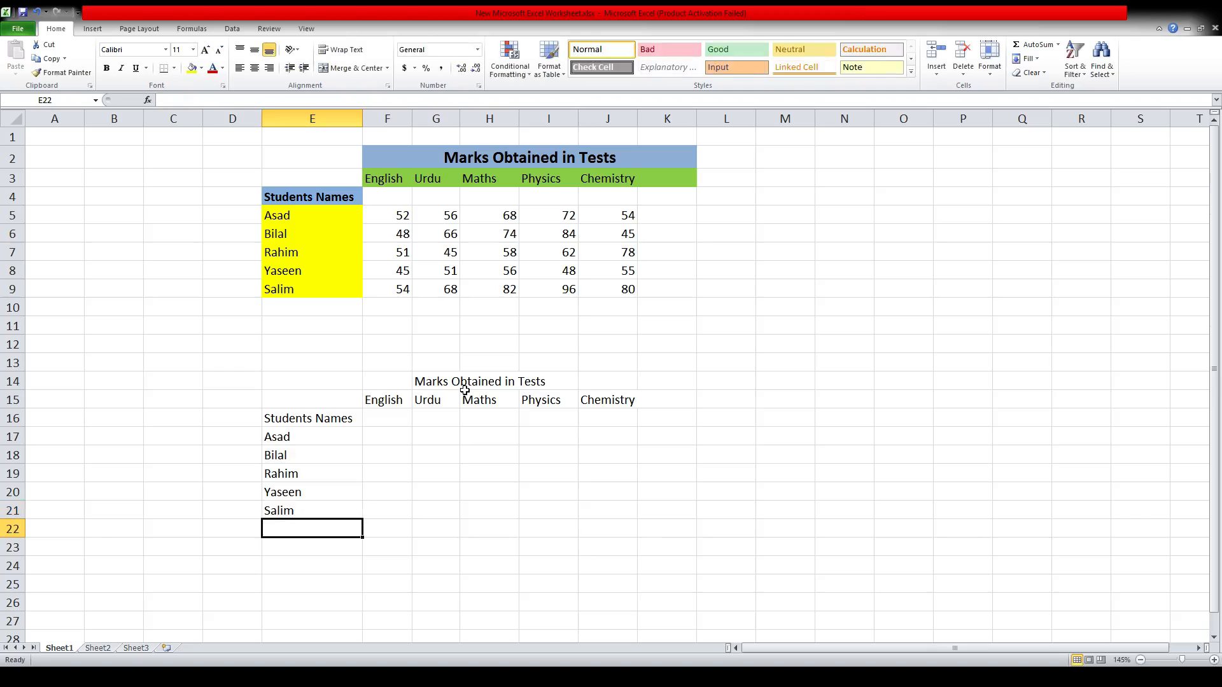
Review the cells of column E from the new students' list up to row 1 and back down.
key("Up")
key("Up")
key("Up")
key("Up")
key("Up")
key("Up")
key("Down")
key("Down")
key("Down")
key("Down")
key("Down")
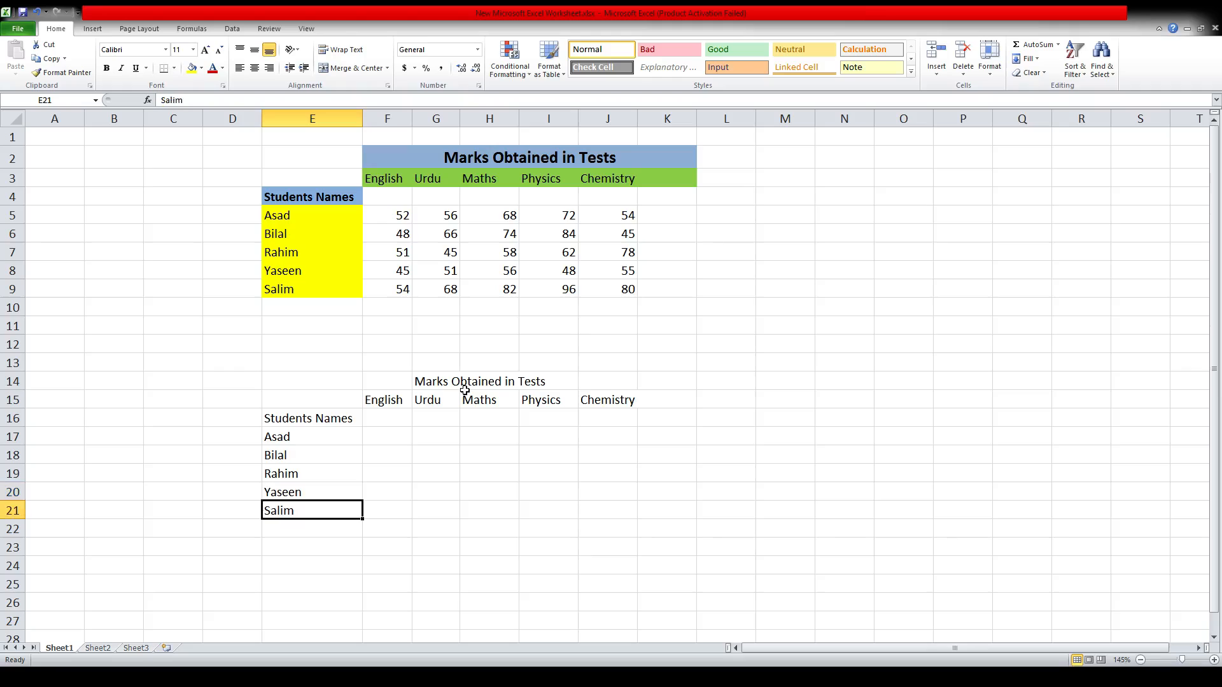
key("Up")
key("Up")
key("Up")
key("Up")
key("Up")
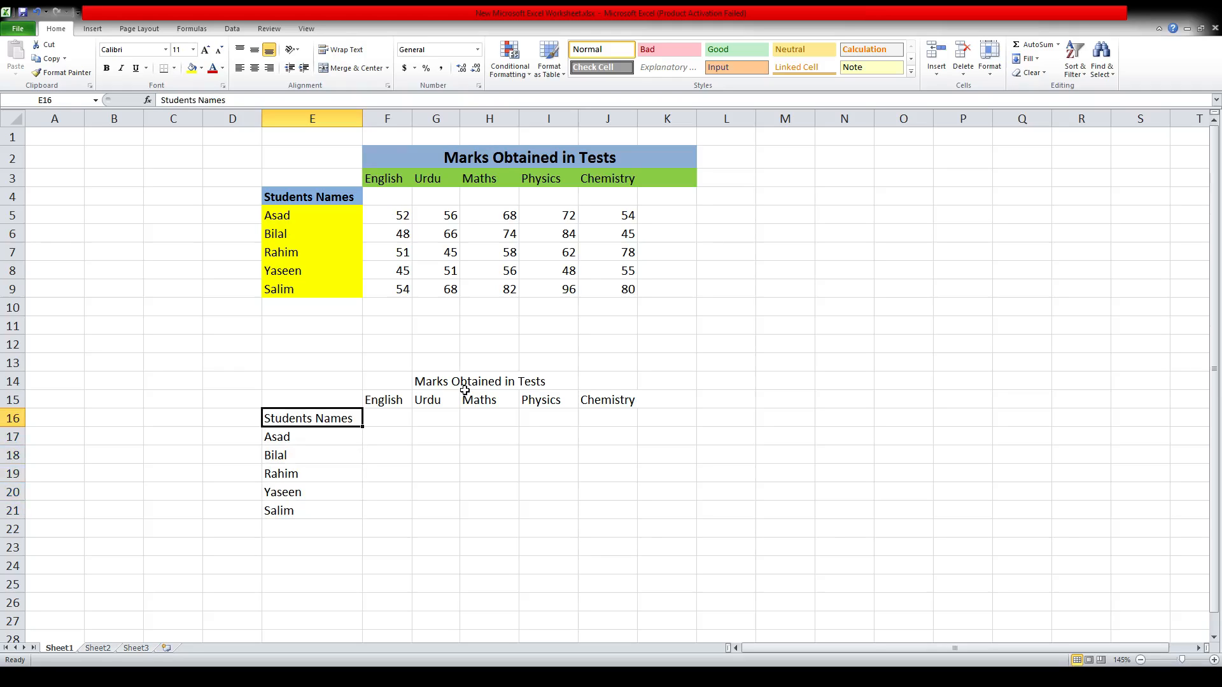
key("Up")
key("Up")
key("Up")
key("Up")
key("Up")
key("Up")
key("Up")
key("Up")
key("Up")
key("Up")
key("Up")
key("Up")
key("Up")
key("Up")
key("Up")
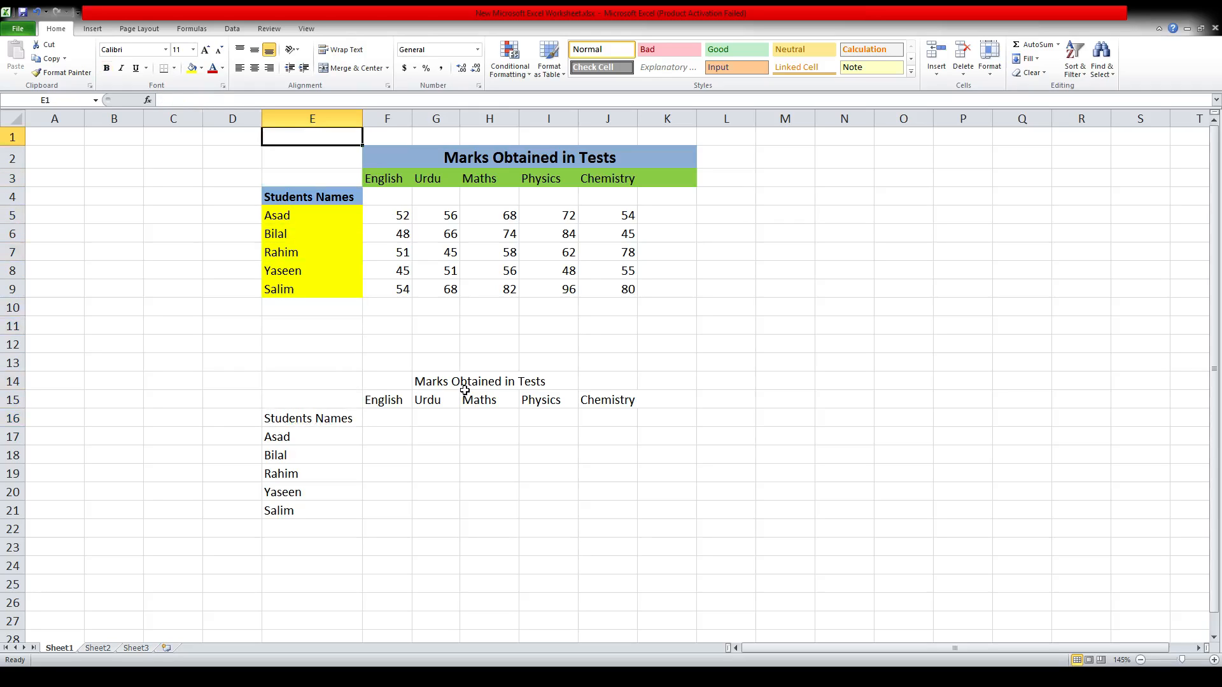
key("Down")
key("Down")
key("Down")
key("Down")
key("Down")
key("Down")
key("Down")
key("Down")
key("Down")
key("Down")
key("Down")
key("Down")
key("Down")
key("Down")
key("Down")
key("Down")
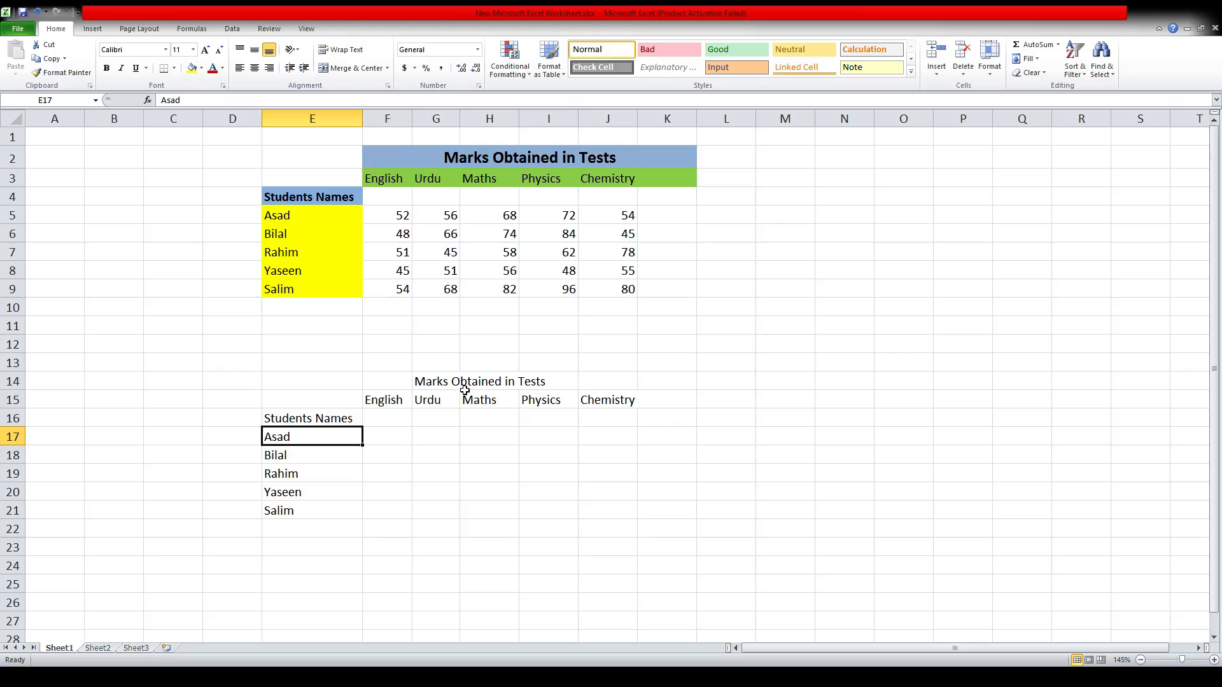
Highlight the whole of column E, followed by rows 16, 17 and 18 one at a time.
left_click(323, 117)
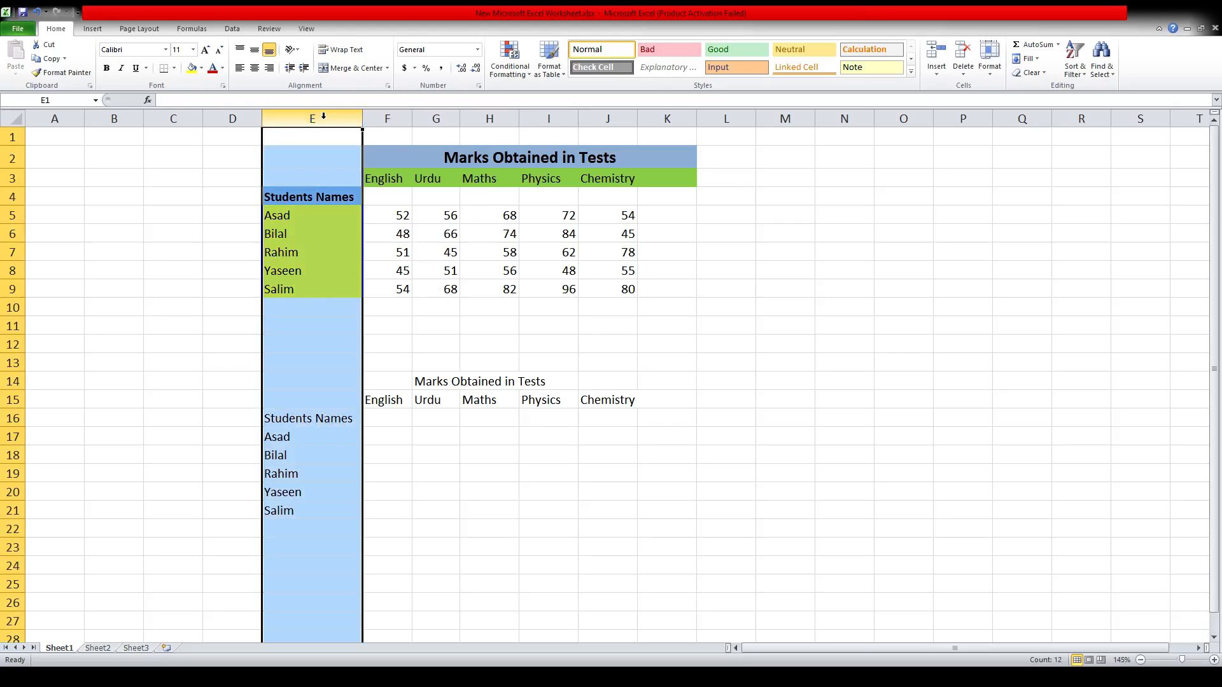
left_click(435, 417)
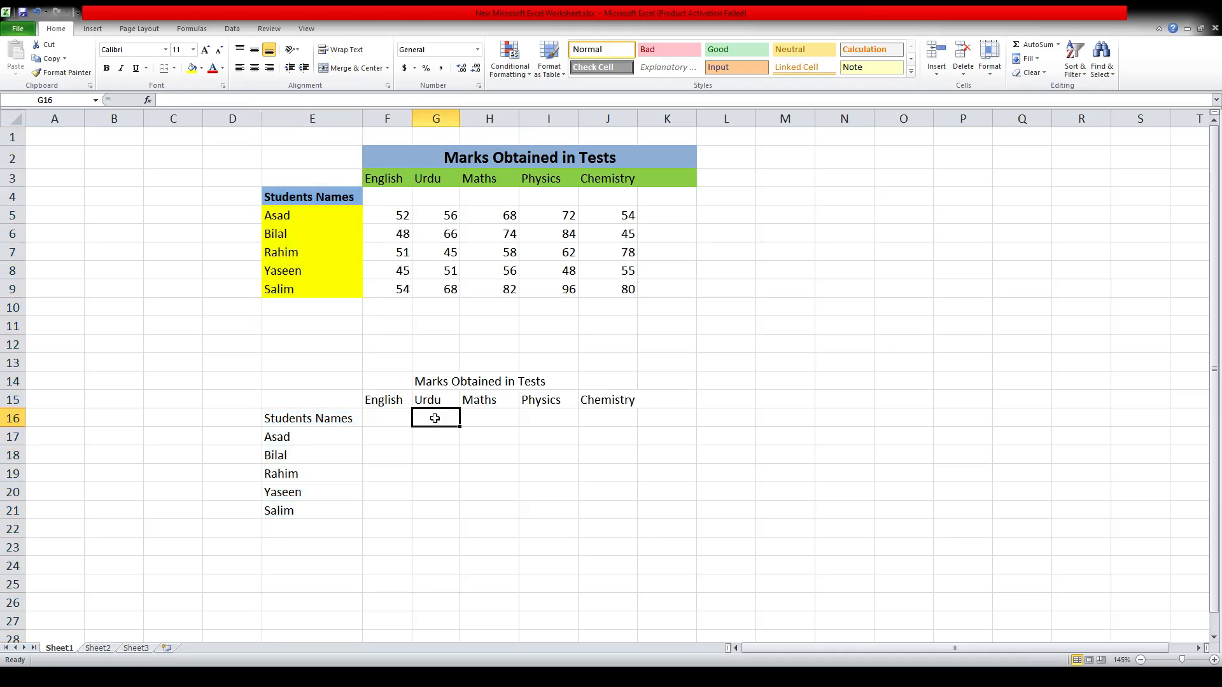
left_click(11, 418)
left_click(11, 436)
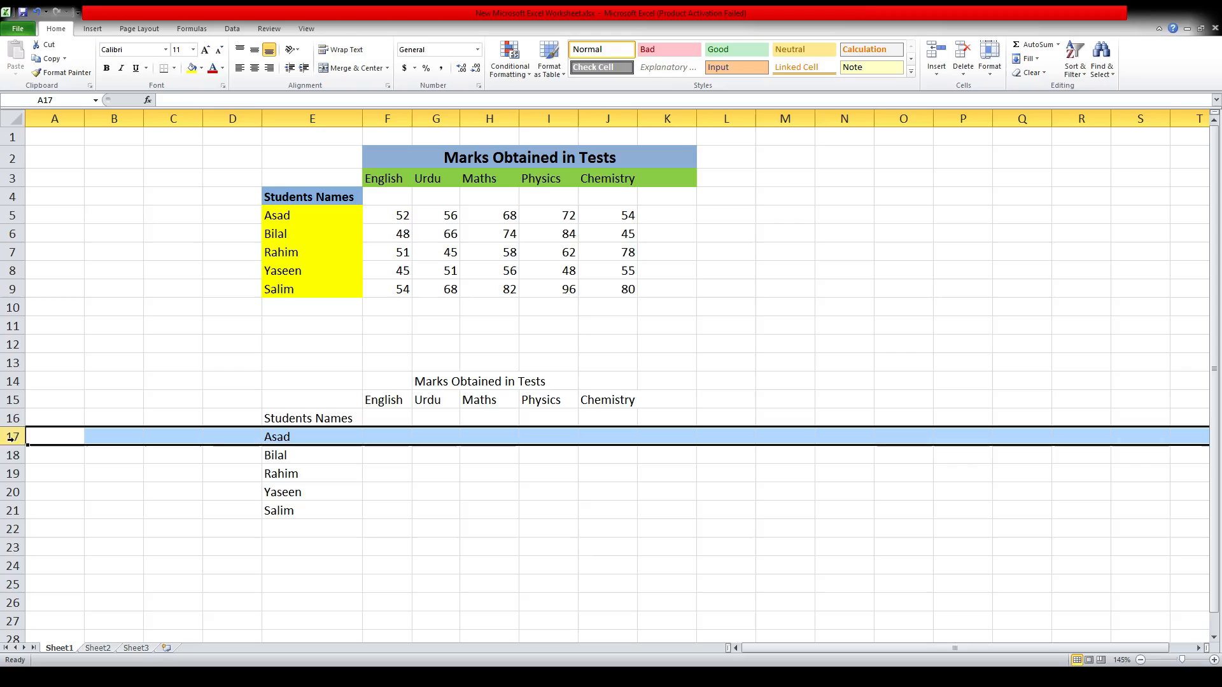
left_click(11, 455)
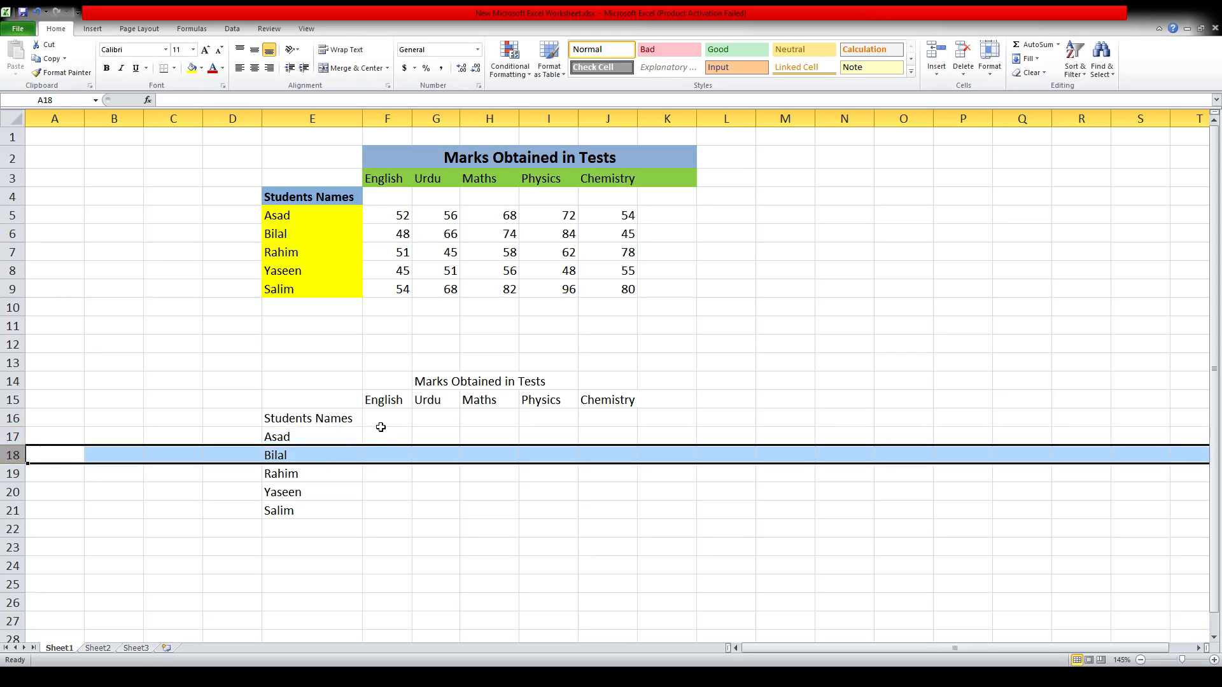
Enter the first student's marks 52, 56, 68, 72 and 54 in cells F17 to J17.
left_click(383, 422)
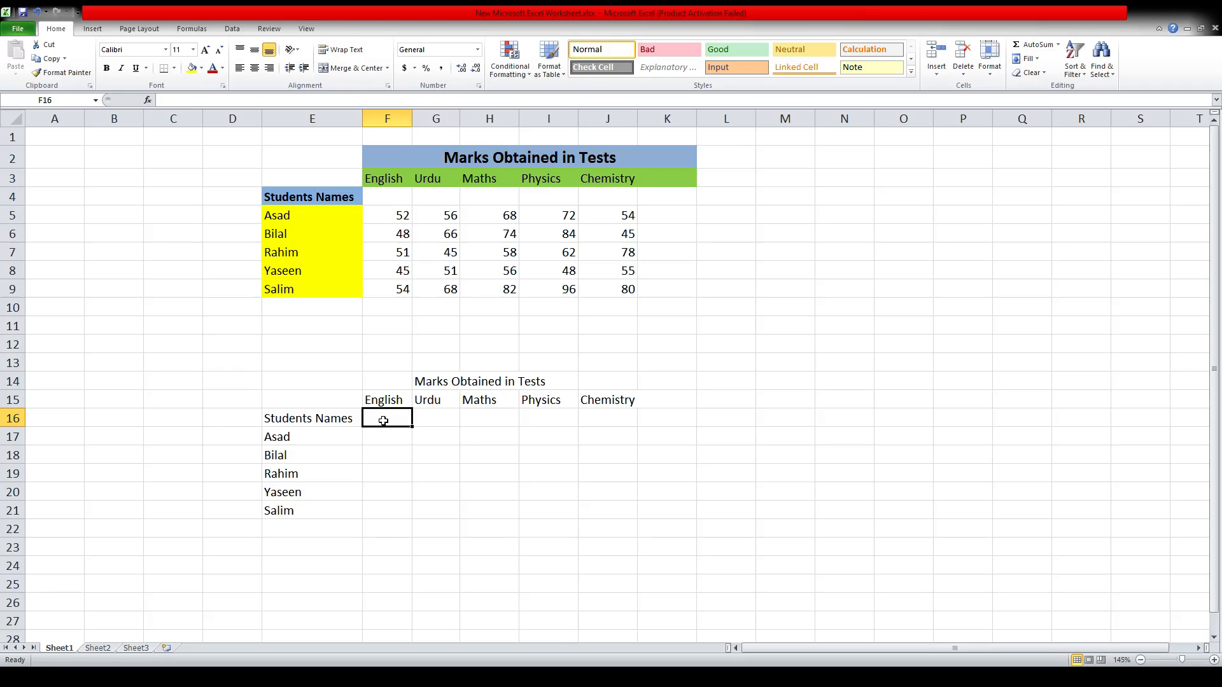
key("Down")
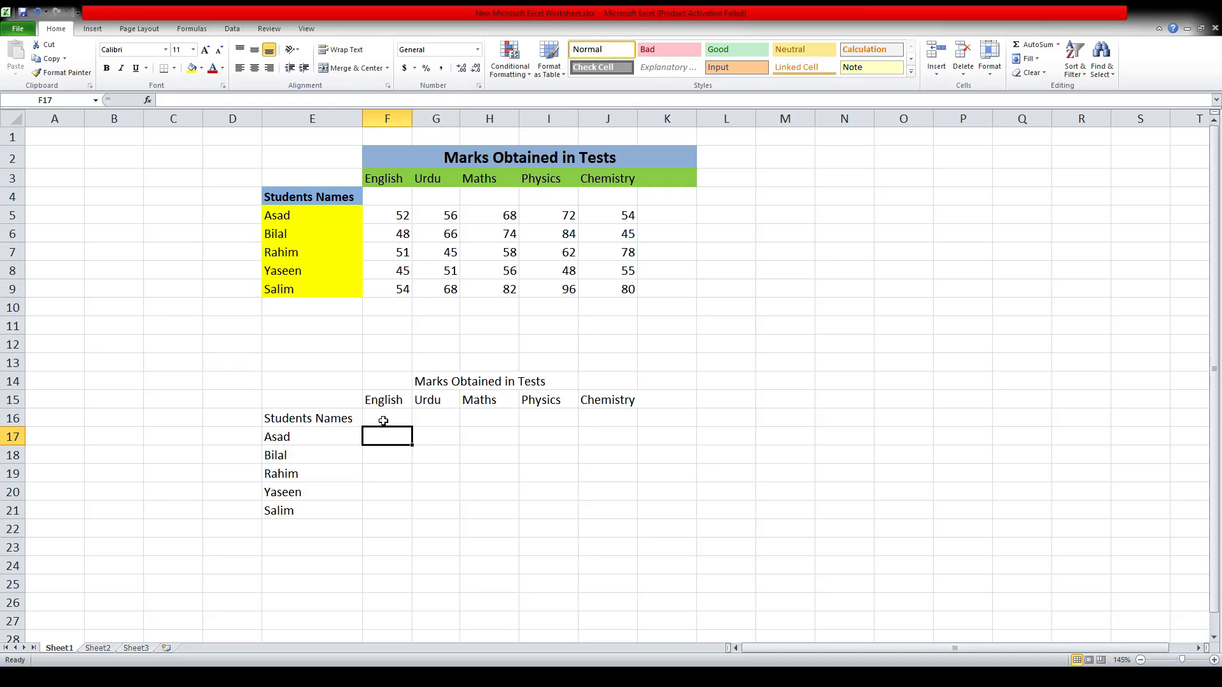
type("52")
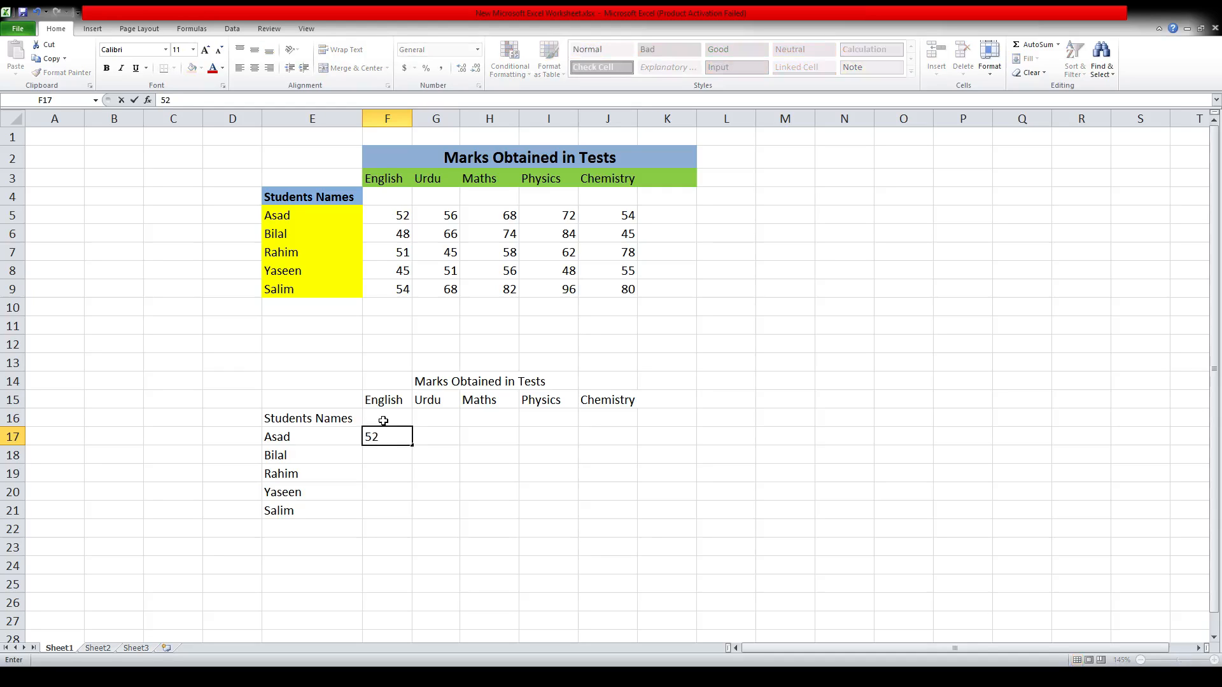
key("Tab")
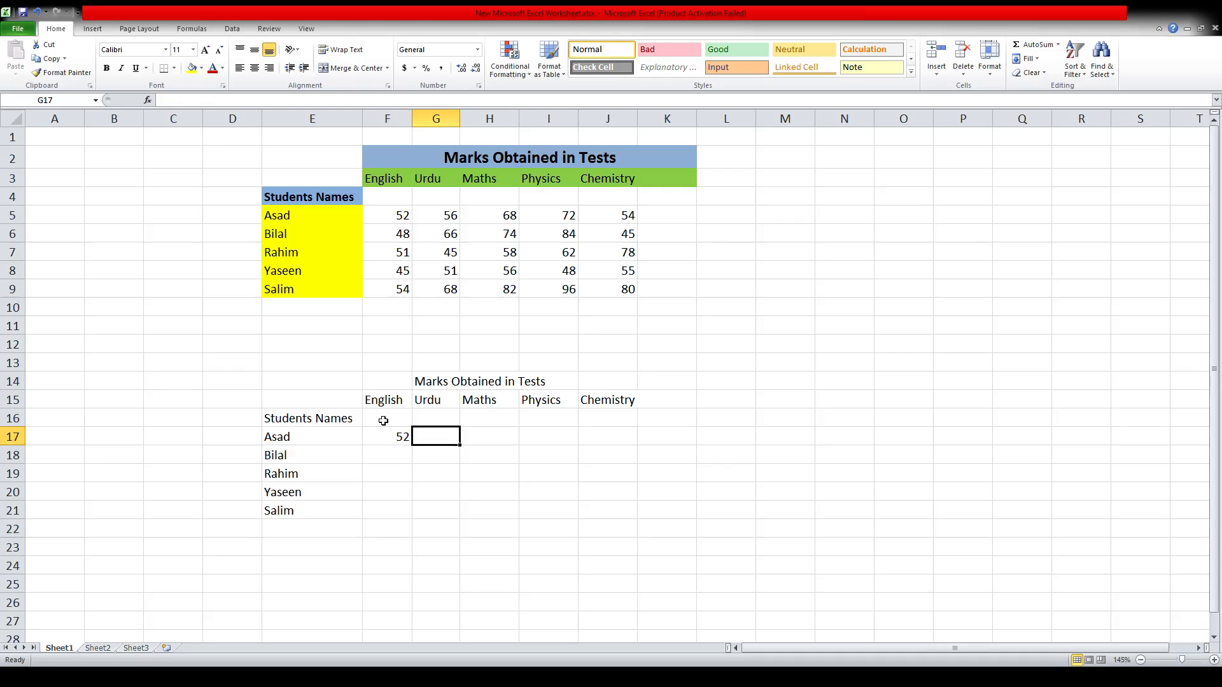
type("56")
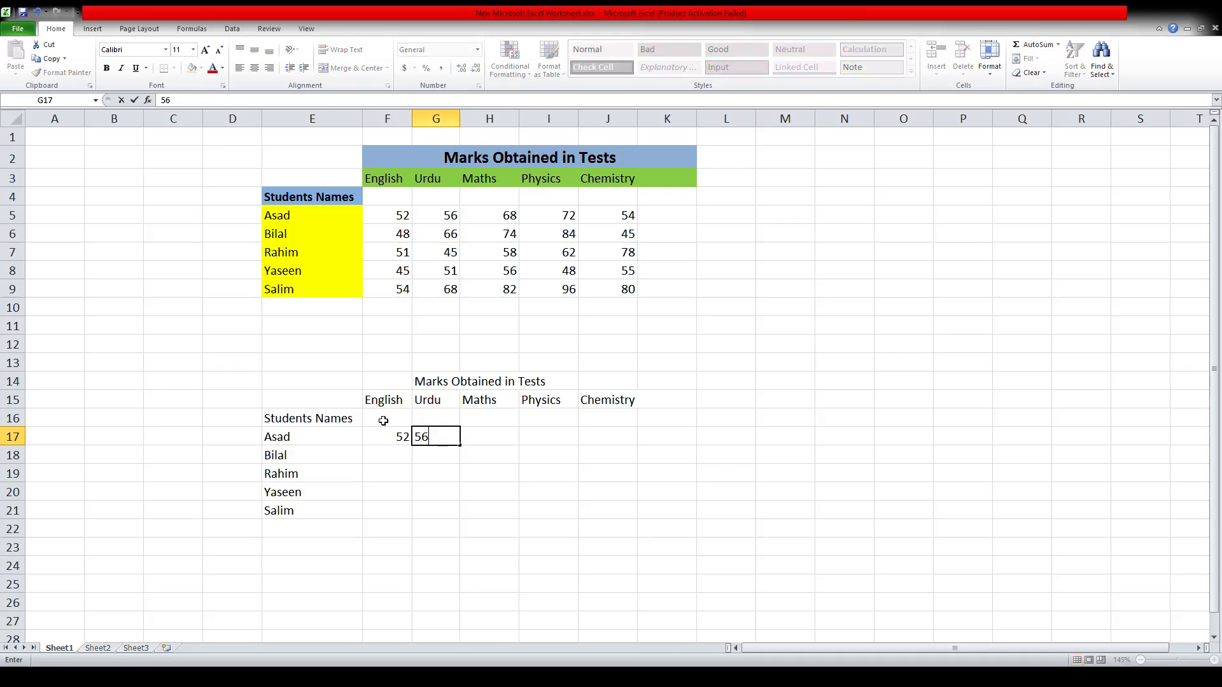
key("Tab")
type("68")
key("Tab")
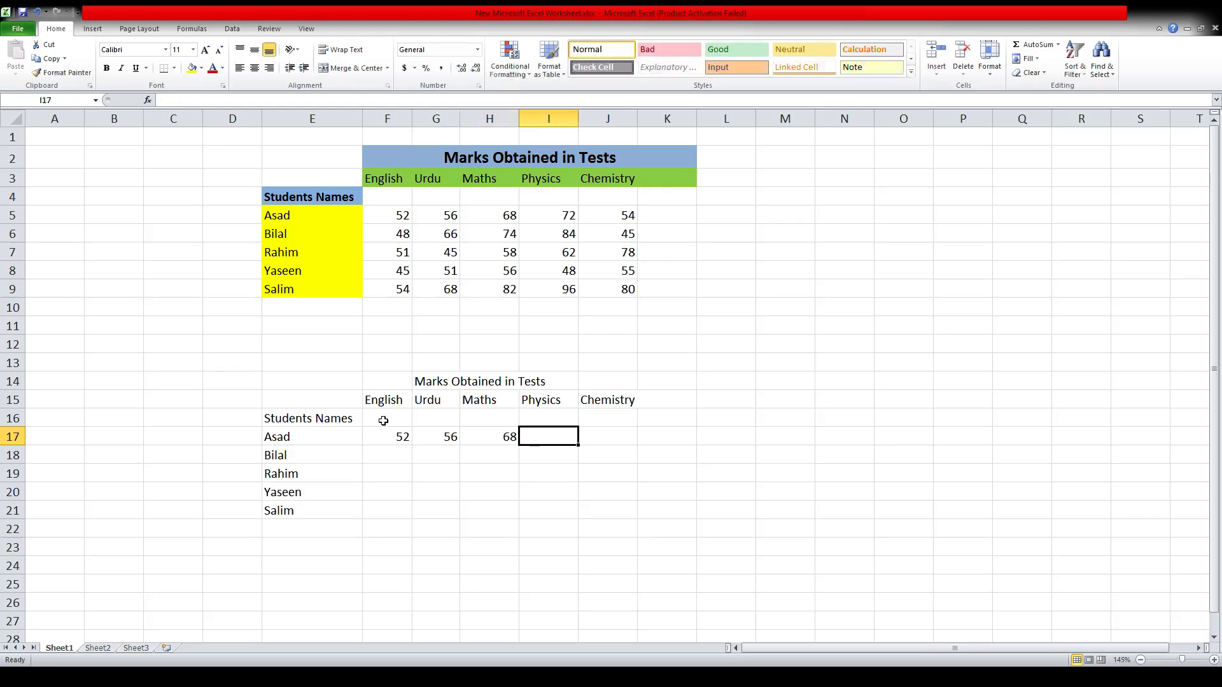
type("72")
key("Tab")
type("54")
key("Return")
Copy the other four students' marks from the existing table, range F6:J9.
key("Left")
key("Left")
key("Left")
key("Up")
key("Up")
key("Up")
key("Up")
key("Up")
key("Up")
key("Up")
key("Up")
key("Up")
key("Up")
key("Up")
key("Up")
key("Left")
key("shift+Down")
key("shift+Down")
key("shift+Down")
key("ctrl+shift+Right")
key("ctrl+shift+Right")
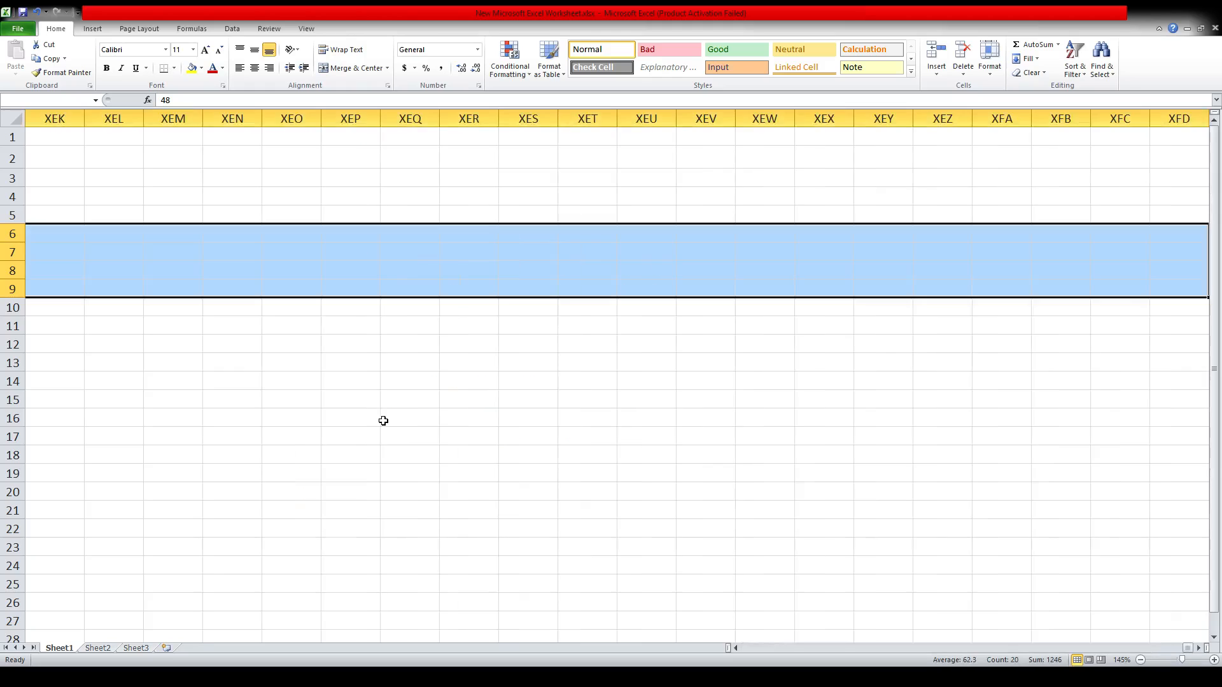
key("ctrl+shift+Left")
key("ctrl+c")
Paste the copied marks into the new table starting at cell F18.
key("Left")
key("Down")
key("Down")
key("Down")
key("Down")
key("Down")
key("Down")
key("Down")
key("Down")
key("Down")
key("Down")
key("Down")
key("Down")
key("Down")
key("Right")
key("Up")
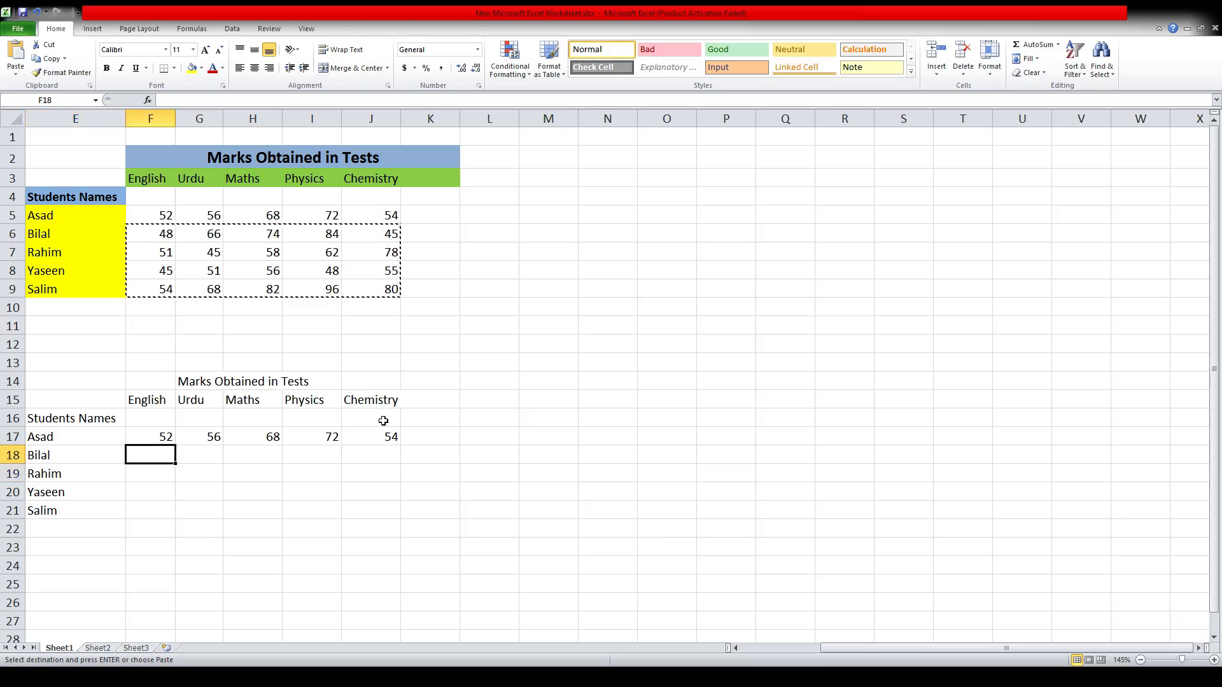
key("ctrl+v")
Examine the existing table's merged title in row 2 and its subject headings in row 3 for comparison with the new table.
key("Left")
key("Left")
key("Left")
key("Left")
key("Left")
key("Right")
key("Right")
key("Right")
key("Right")
key("Right")
key("Right")
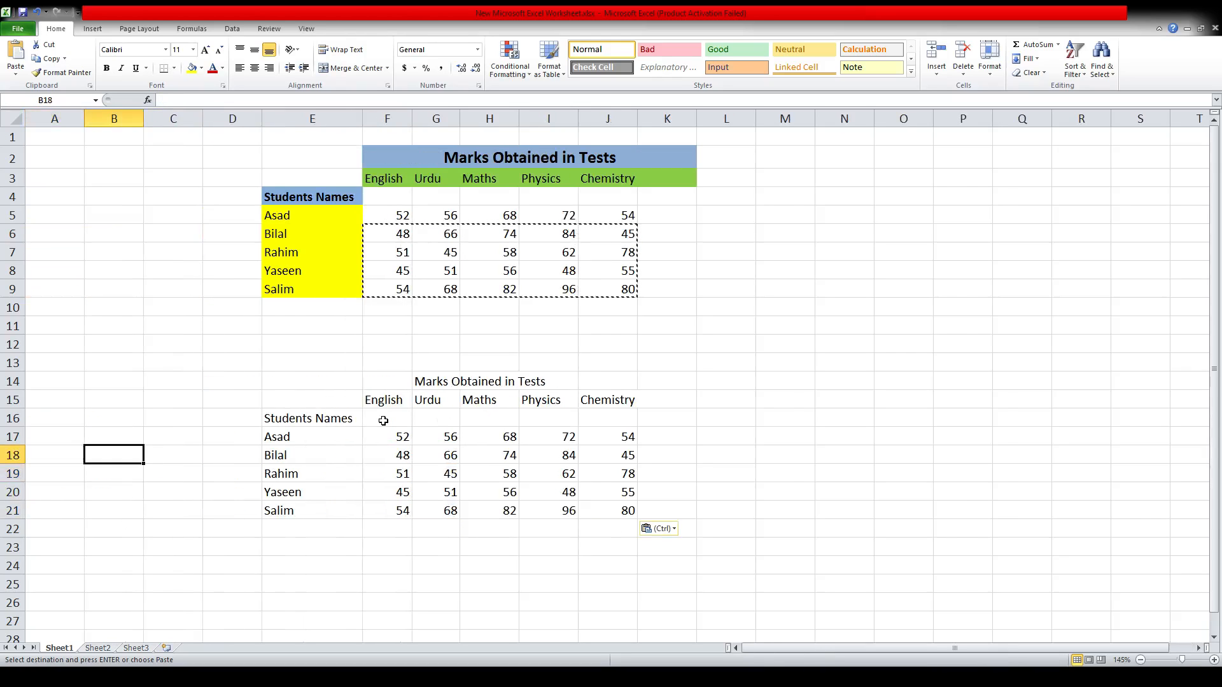
key("Up")
key("Up")
key("Up")
key("Up")
key("Up")
key("Up")
key("Up")
key("Up")
key("Up")
key("Up")
key("Up")
key("Up")
key("Up")
key("Up")
key("Up")
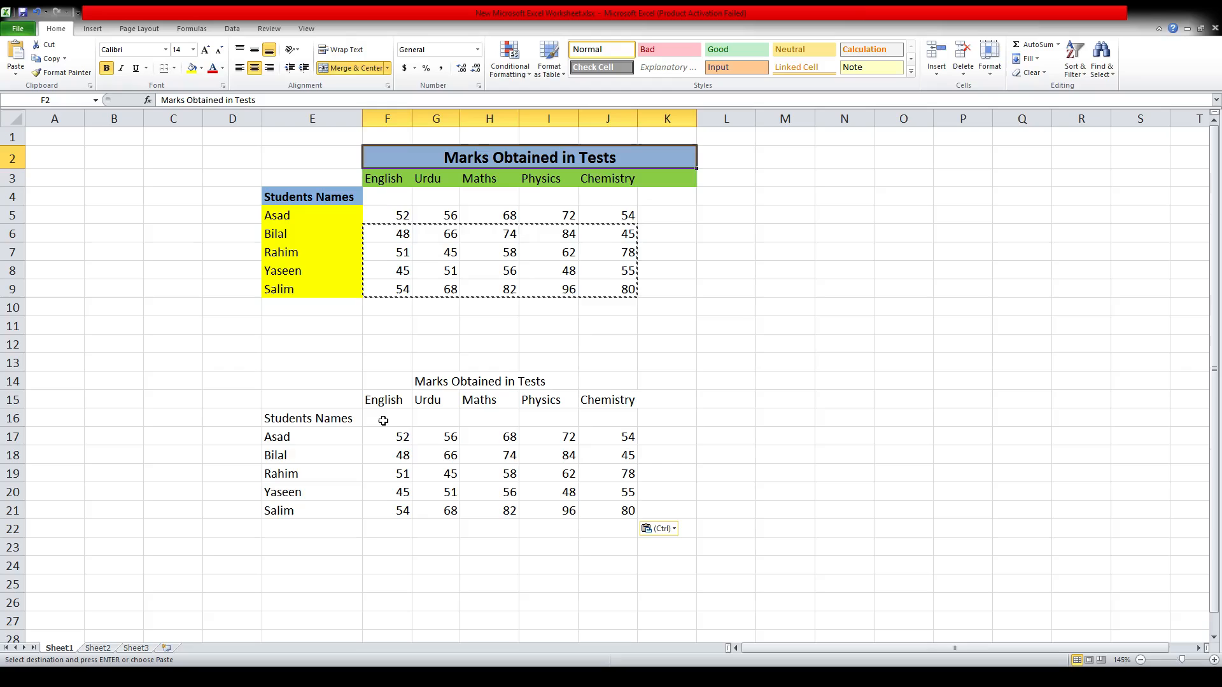
key("Down")
key("Up")
key("Down")
key("Left")
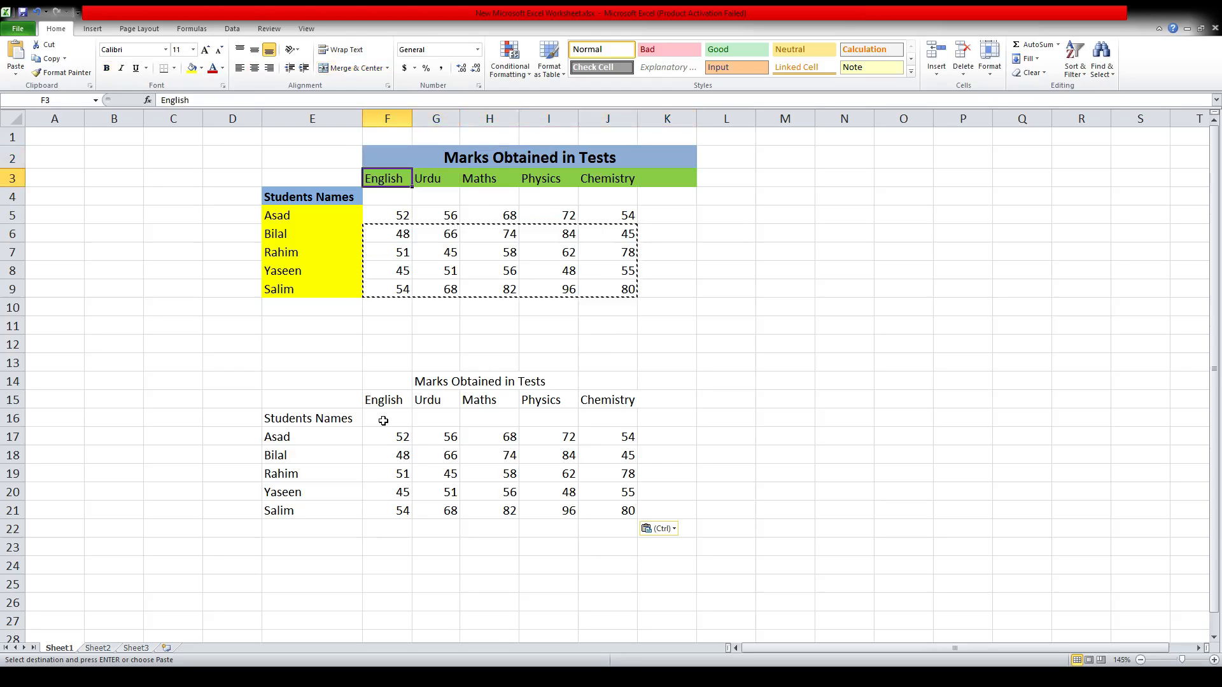
key("Right")
key("Right")
key("Right")
key("Right")
key("Left")
key("Left")
key("Left")
key("Left")
key("Up")
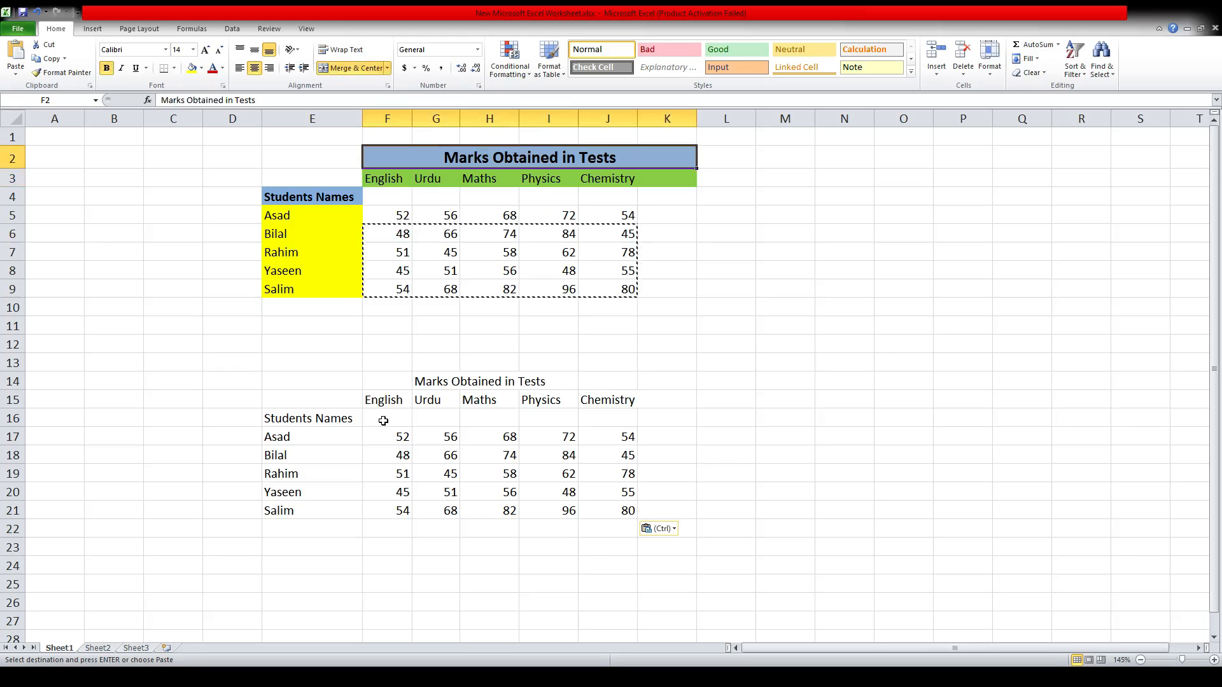
Compare the new table's title in row 14 with the existing table's merged title in row 2.
key("Down")
key("Down")
key("Down")
key("Down")
key("Down")
key("Down")
key("Down")
key("Down")
key("Down")
key("Down")
key("Down")
key("Down")
key("Right")
key("Right")
key("Right")
key("Right")
key("Left")
key("Left")
key("Left")
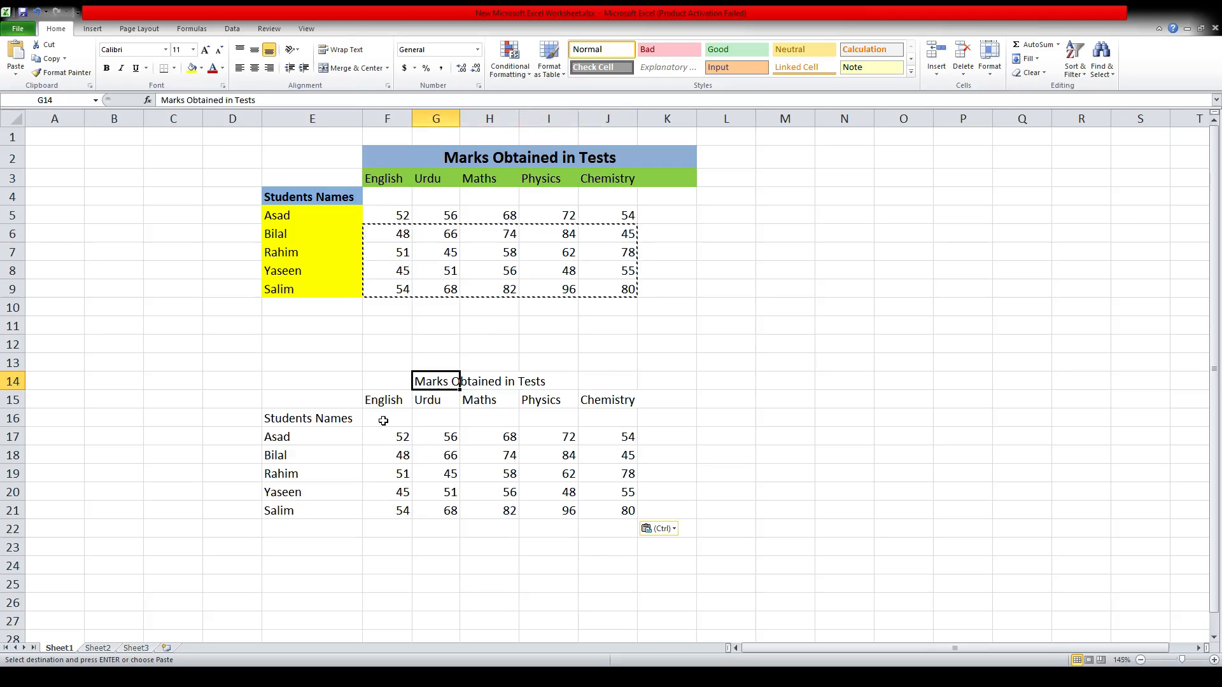
key("Up")
key("Up")
key("Up")
key("Up")
key("Up")
key("Up")
key("Up")
key("Up")
key("Up")
key("Up")
key("Up")
key("Up")
key("Down")
key("Down")
key("Down")
key("Down")
key("Down")
key("Down")
key("Down")
key("Down")
key("Down")
key("Down")
key("Down")
key("Down")
left_click(493, 160)
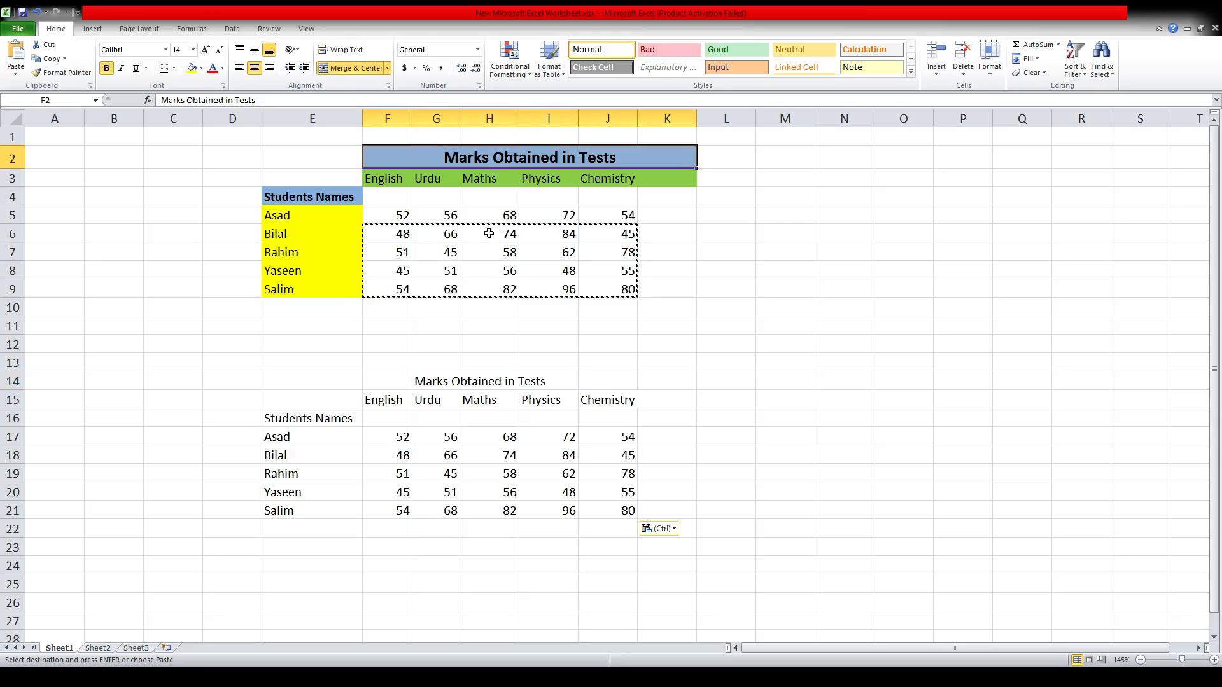
left_click(443, 381)
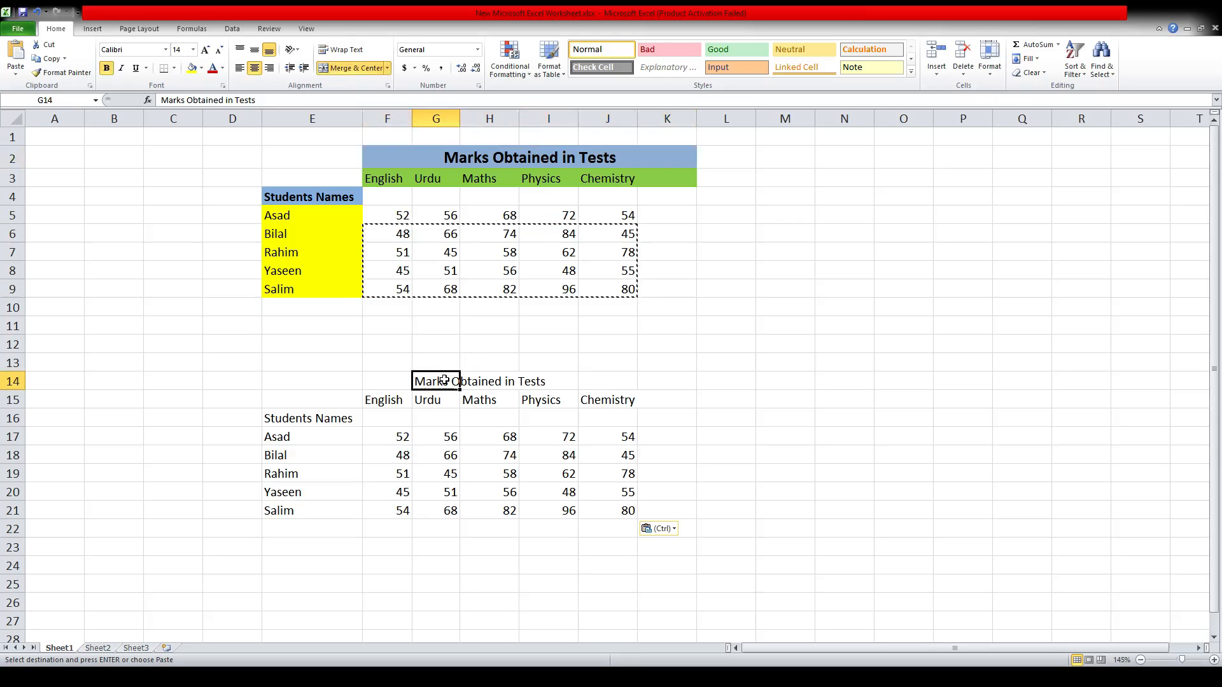
Merge and center the new table's title across cells F14 to K14.
left_click(397, 381)
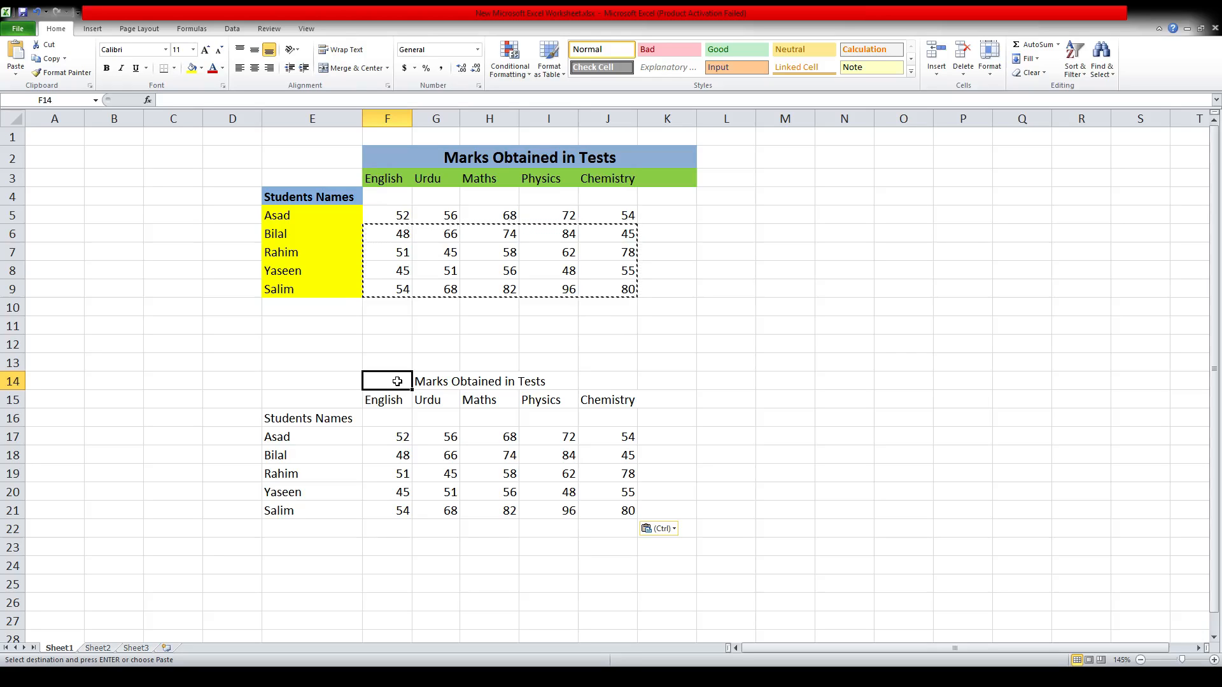
left_click_drag(397, 381, 658, 374)
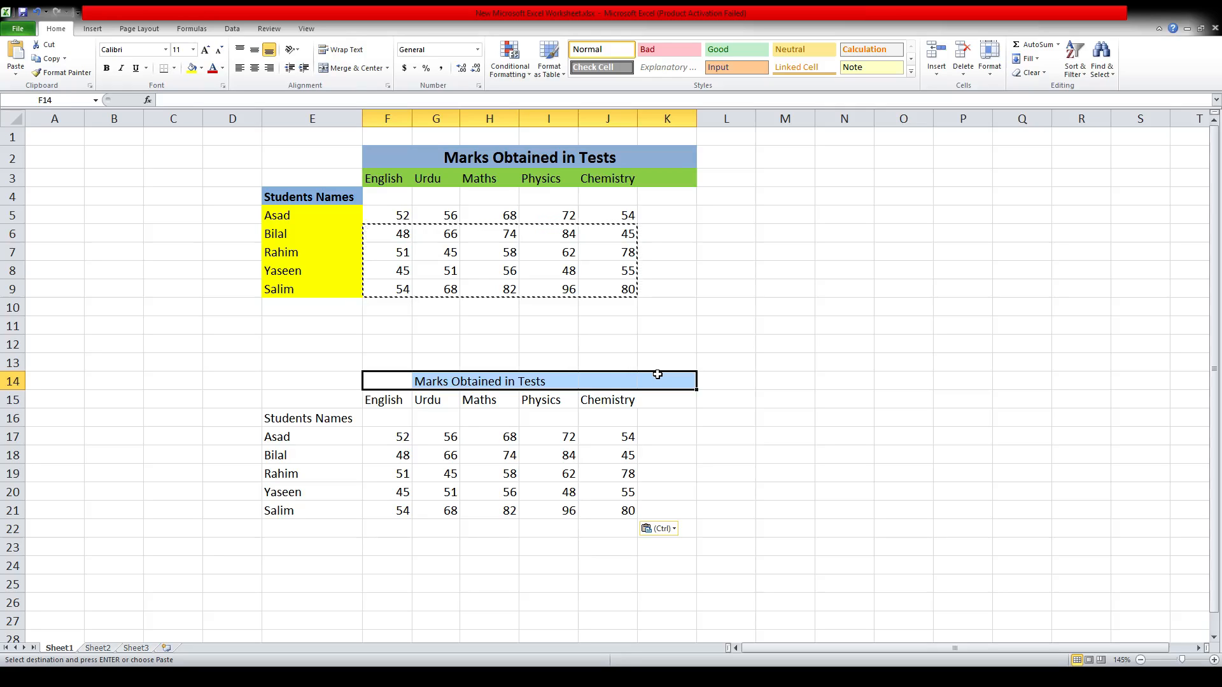
left_click(353, 70)
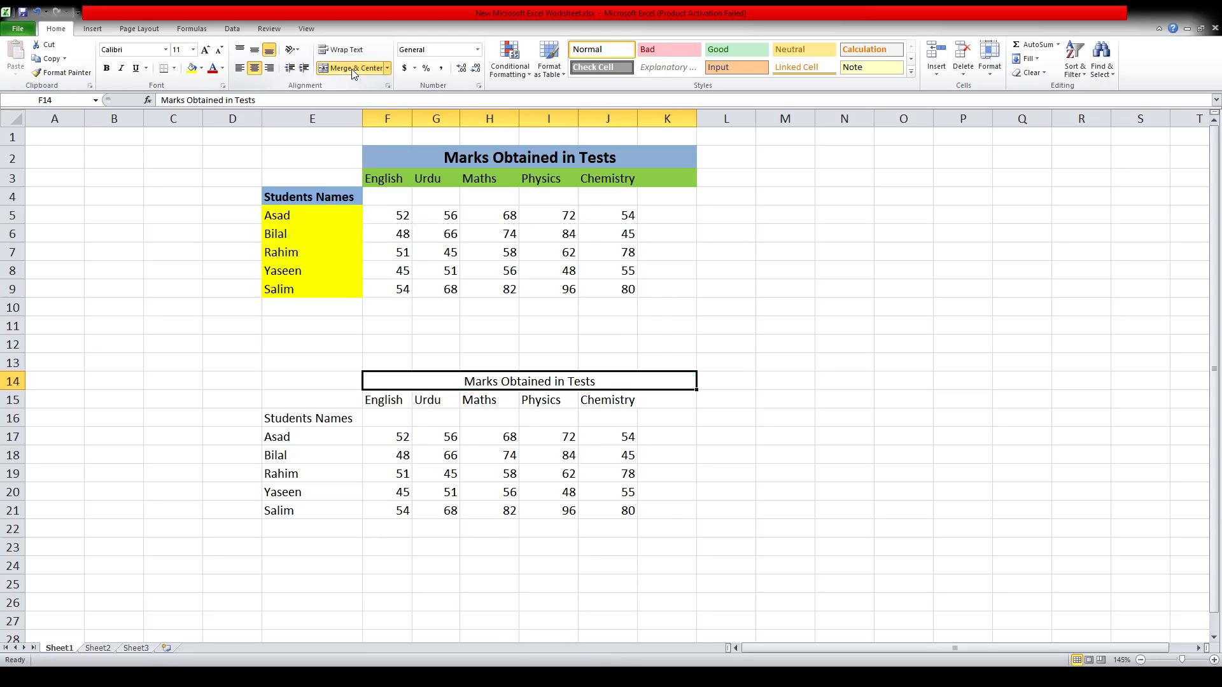
Examine how far the new table's merged title cell extends in row 14, approaching it from the surrounding cells.
left_click(514, 402)
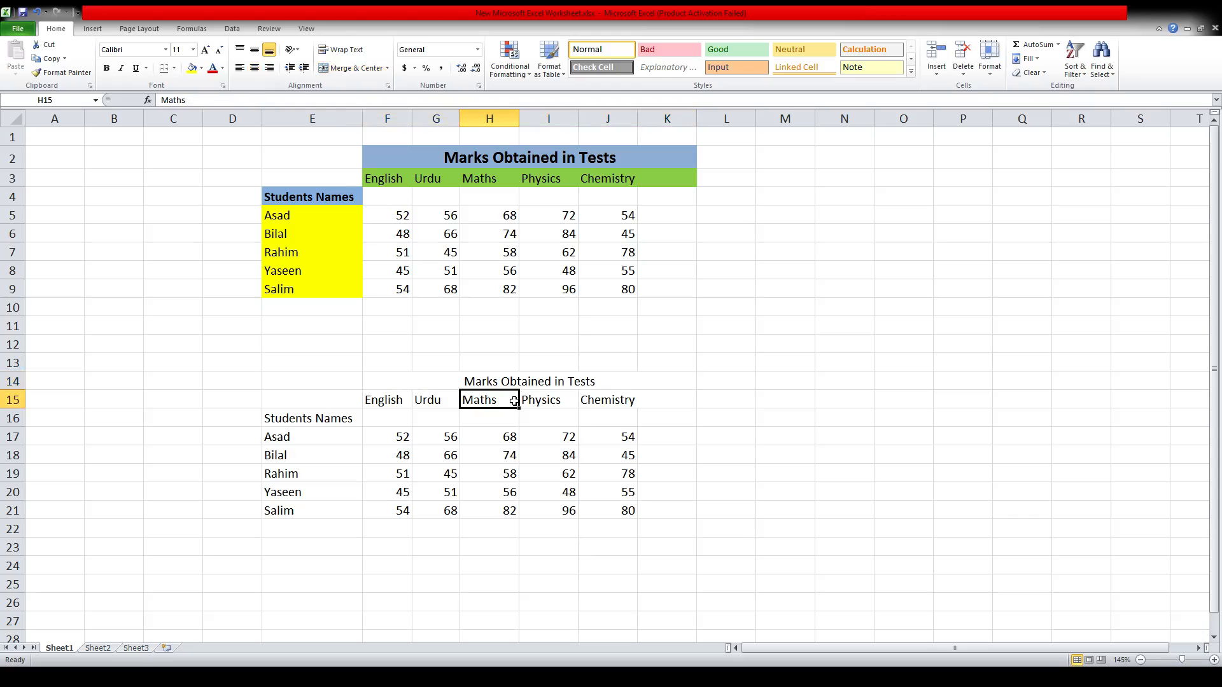
key("Up")
left_click(515, 401)
key("Up")
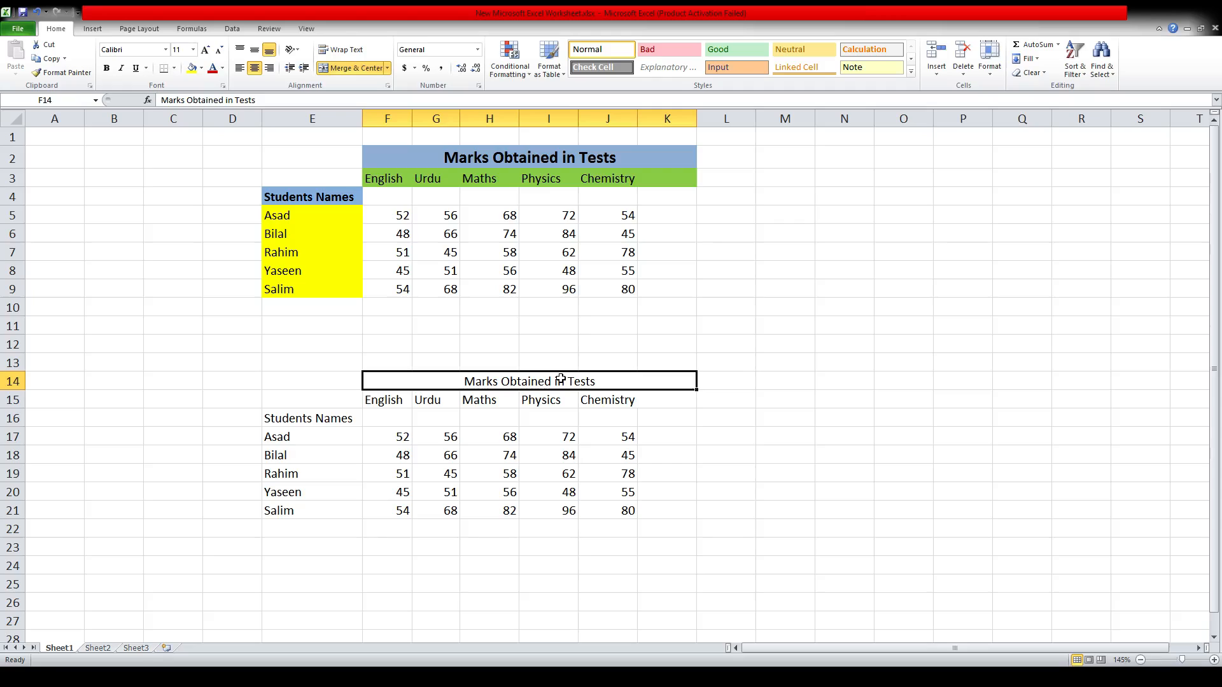
left_click(524, 346)
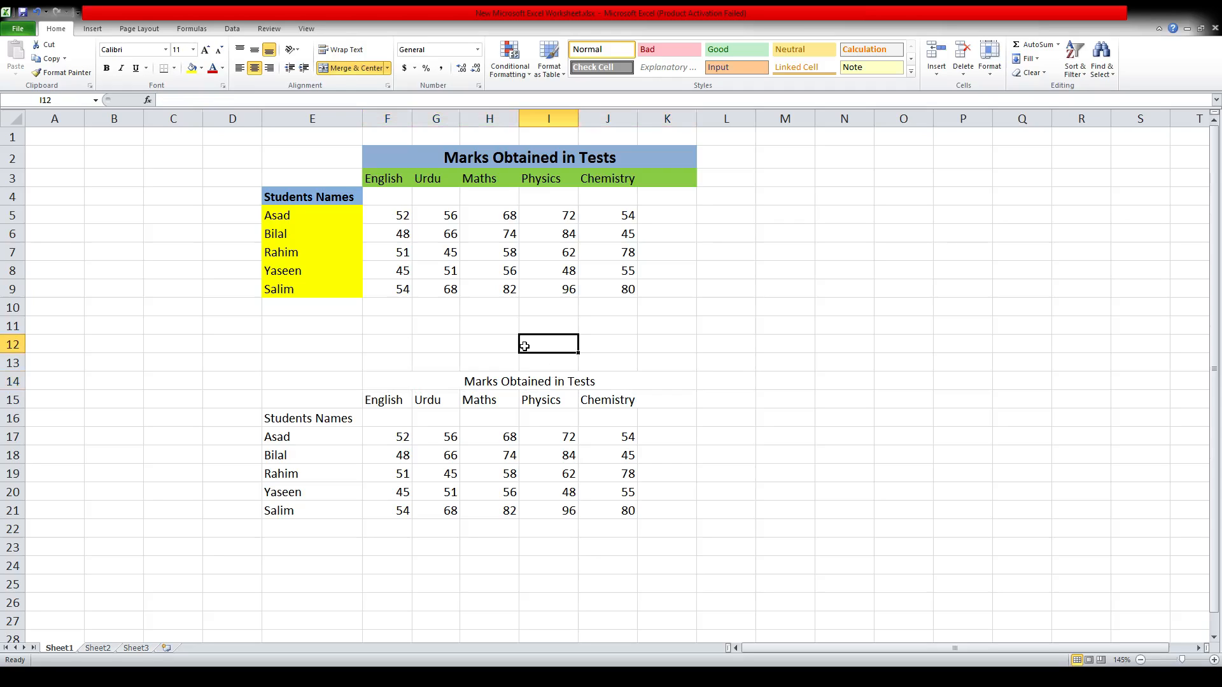
key("Down")
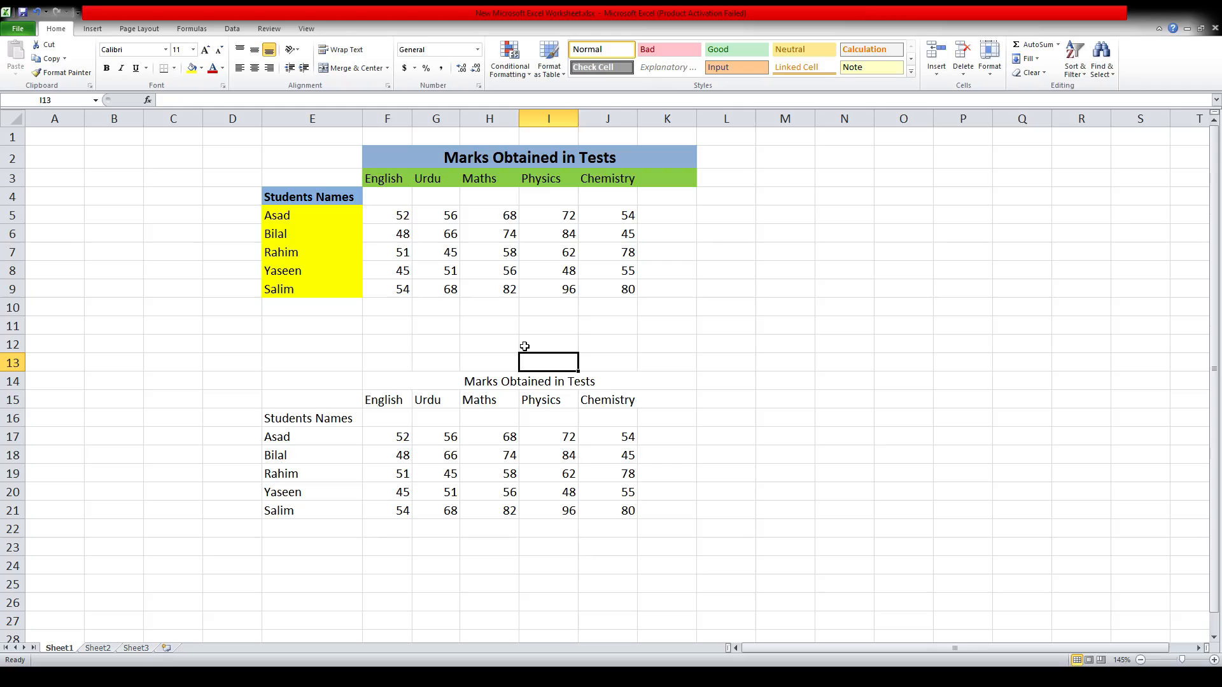
key("Down")
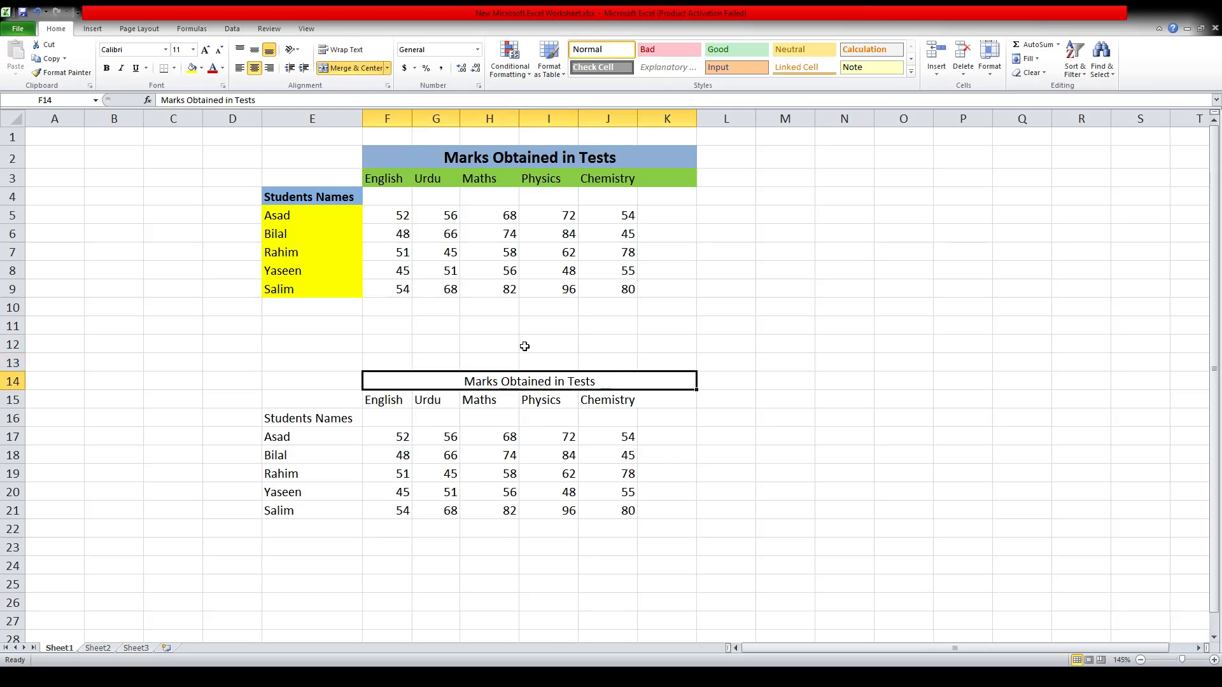
left_click(524, 346)
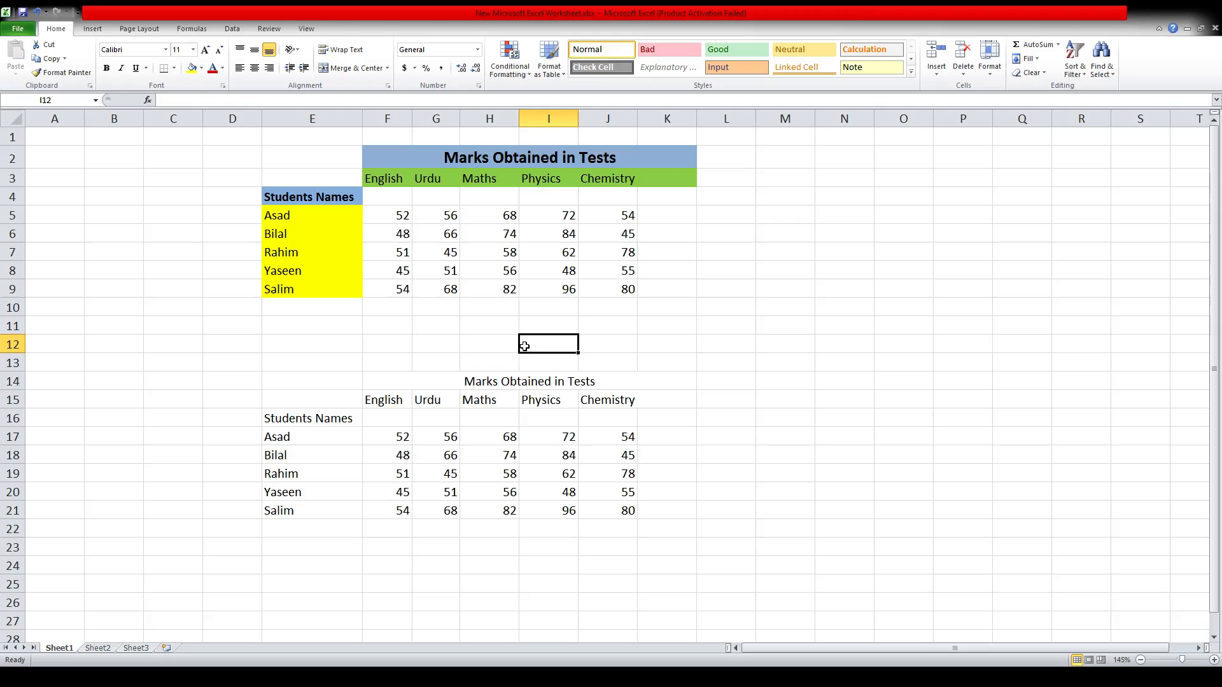
key("Right")
key("Right")
key("Right")
key("Right")
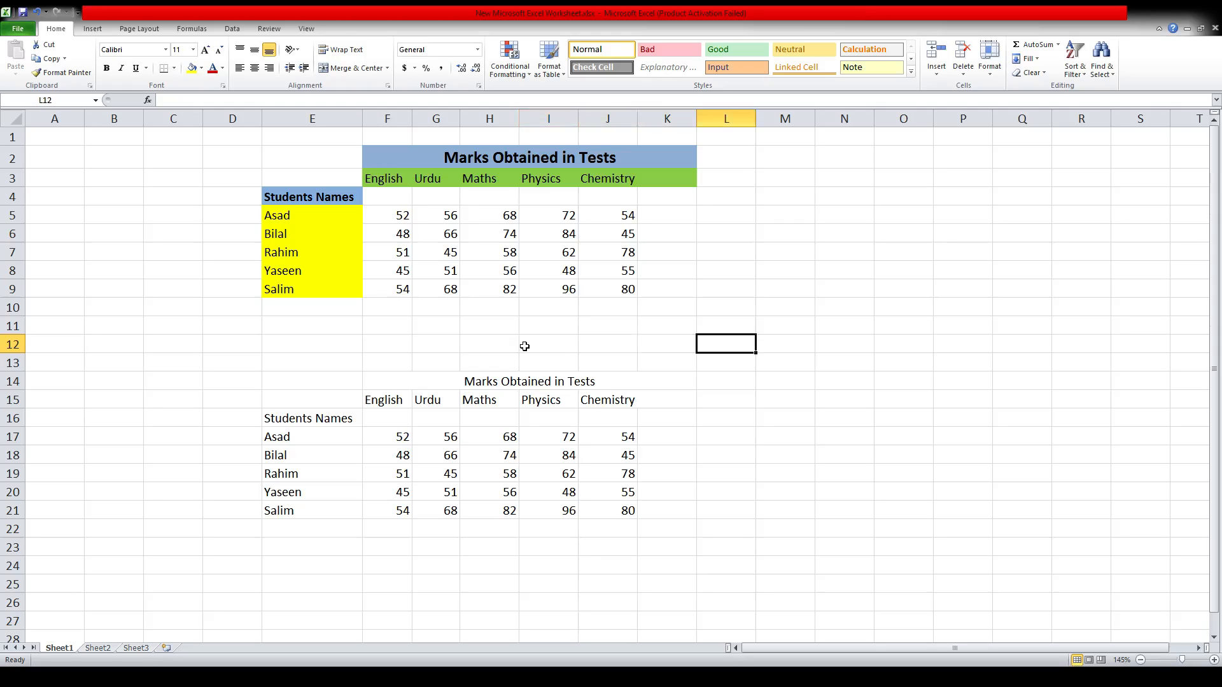
key("Down")
key("Down")
key("Left")
key("Left")
key("Left")
key("Right")
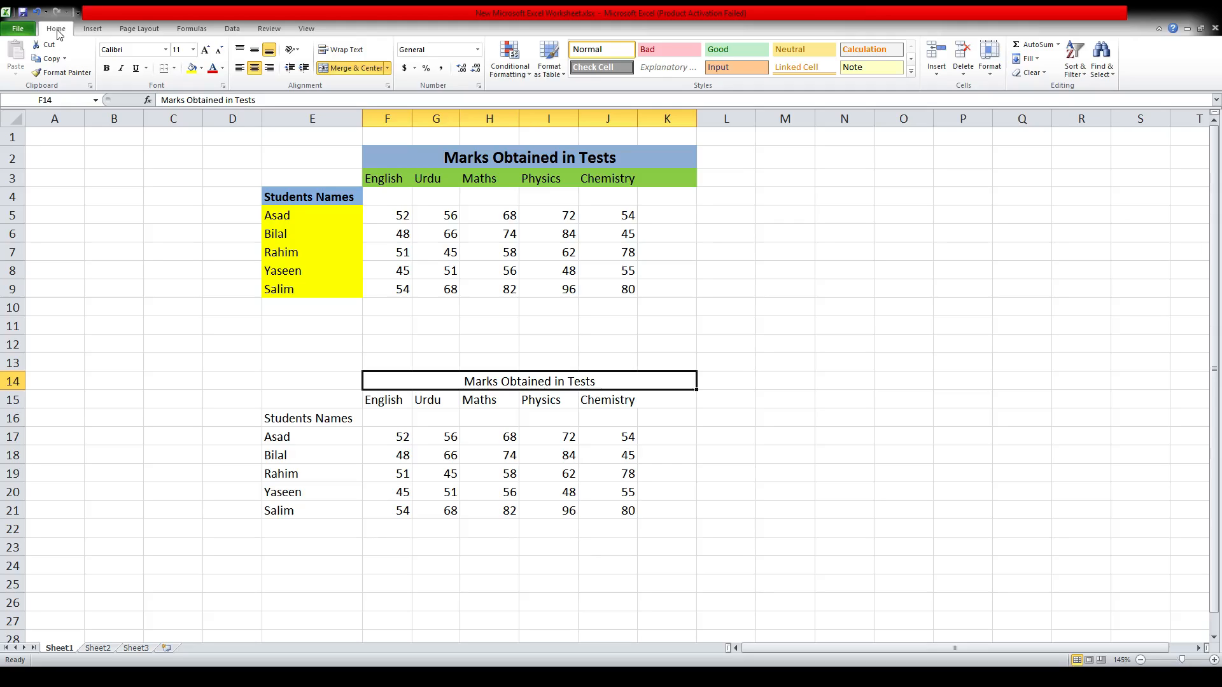
Make the new table's title in row 14 bold and set its font size to 14, matching the existing title.
left_click(107, 69)
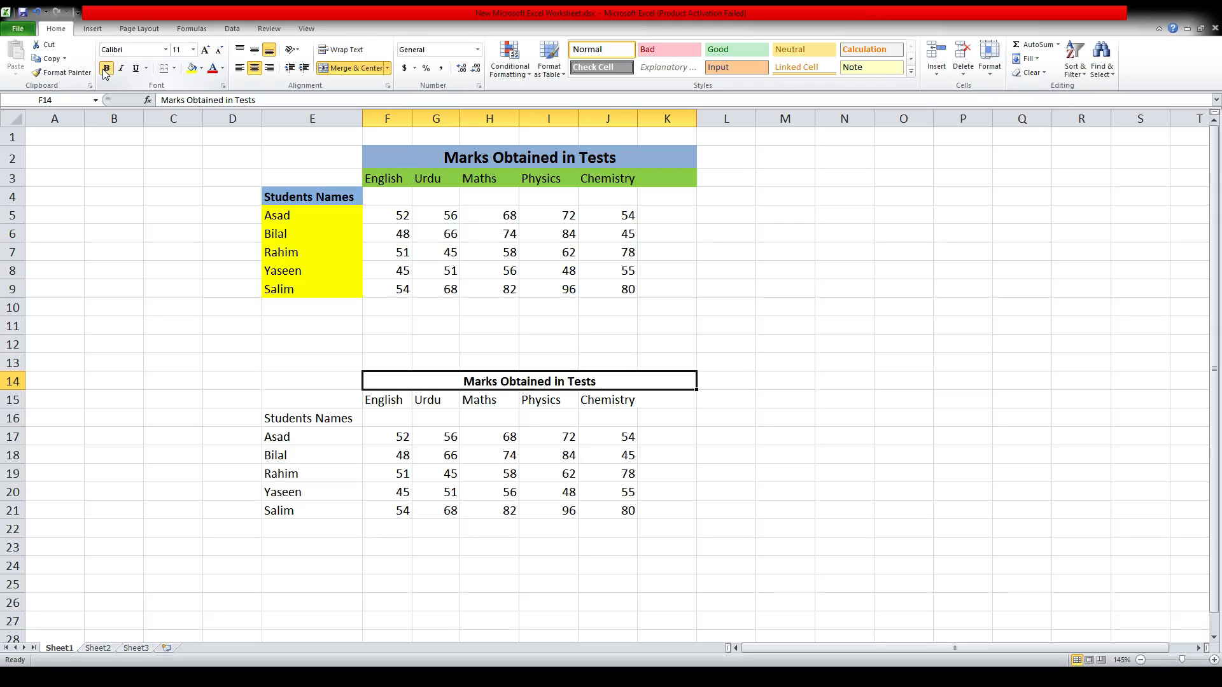
left_click(488, 156)
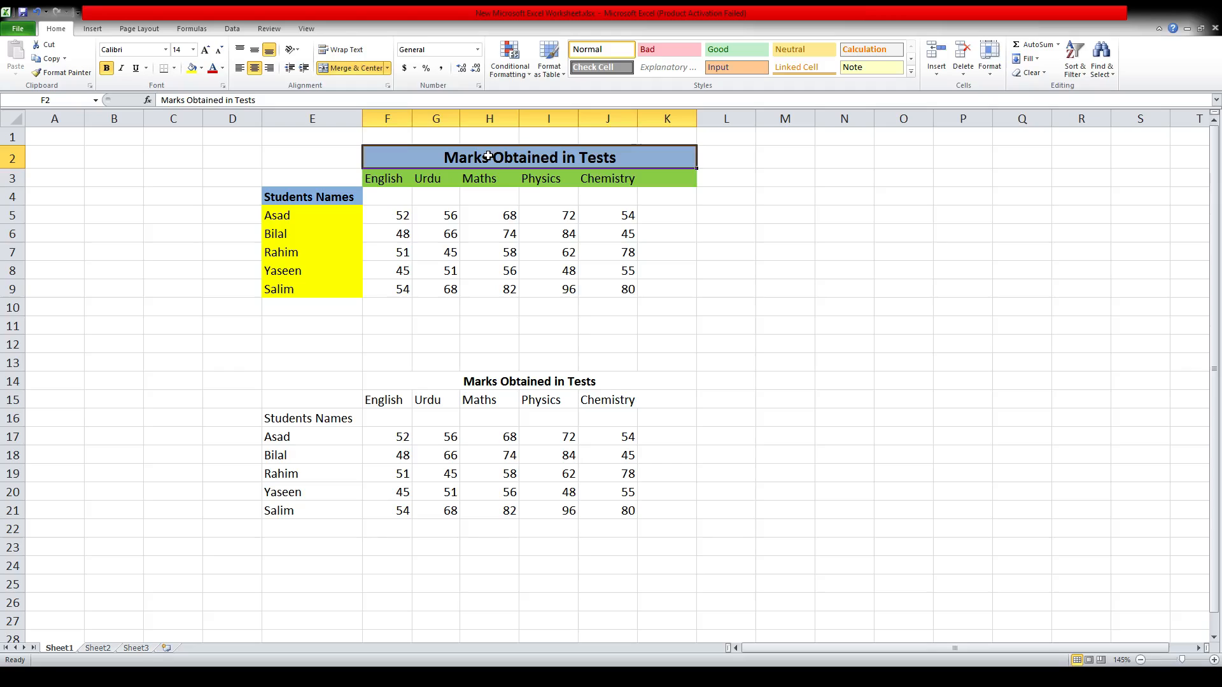
left_click(514, 382)
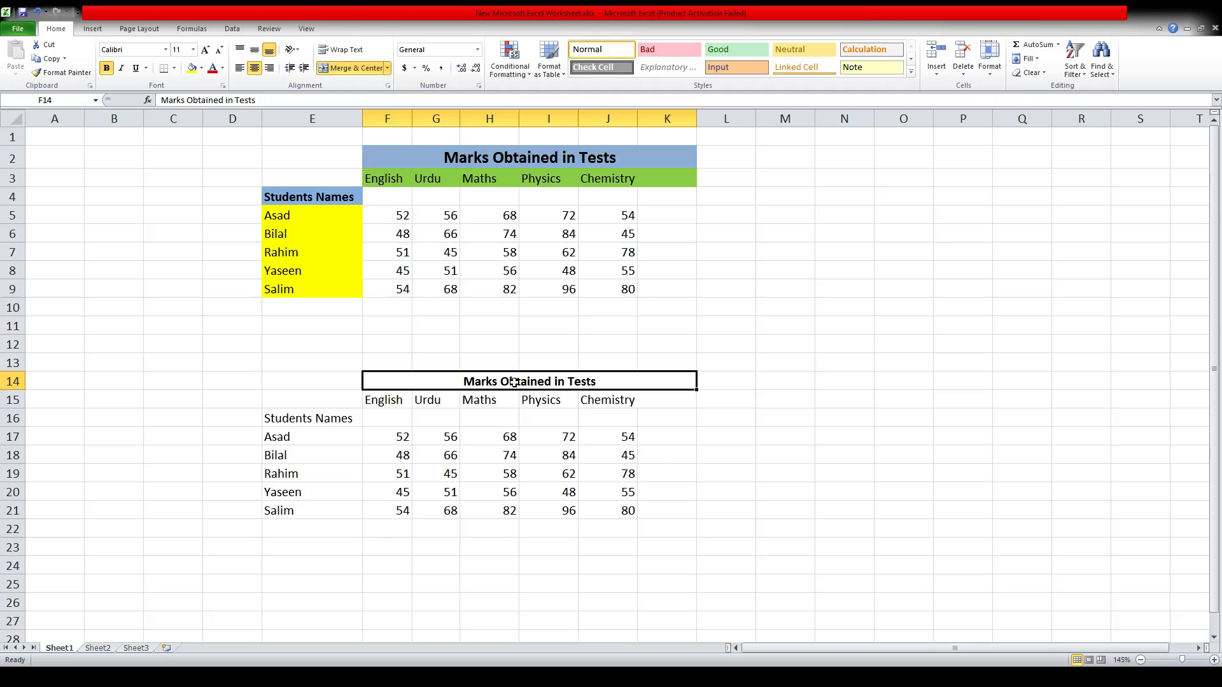
left_click(528, 157)
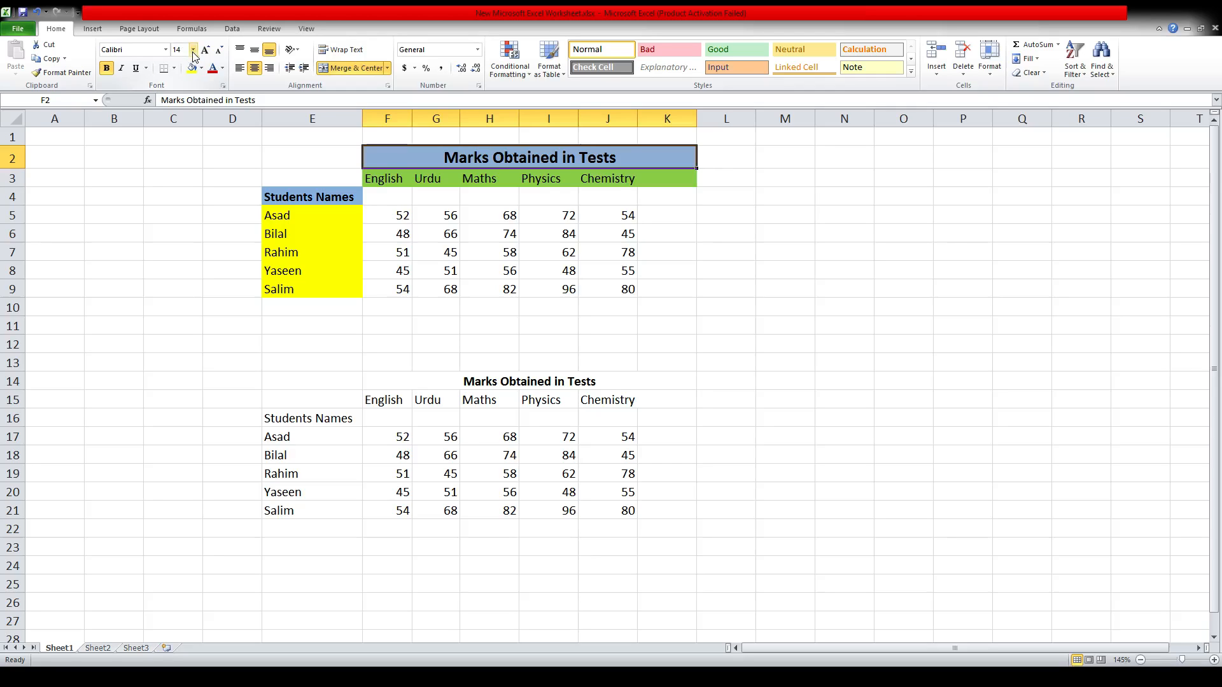
left_click(193, 50)
left_click(181, 140)
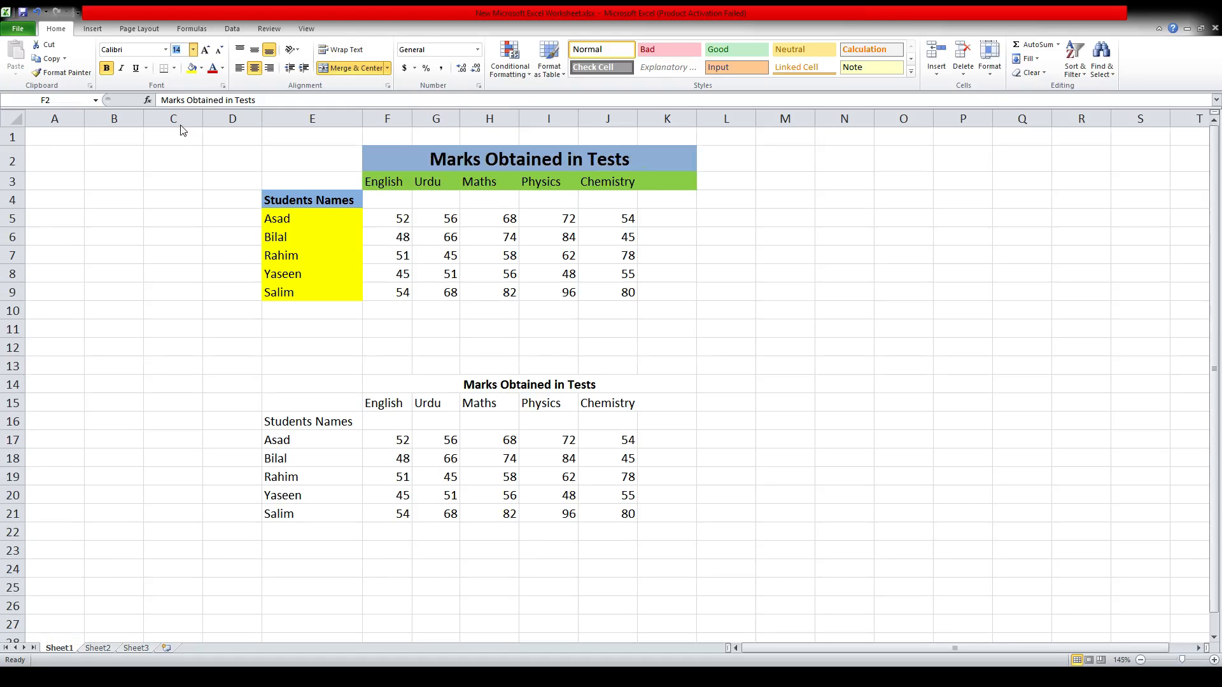
left_click(181, 123)
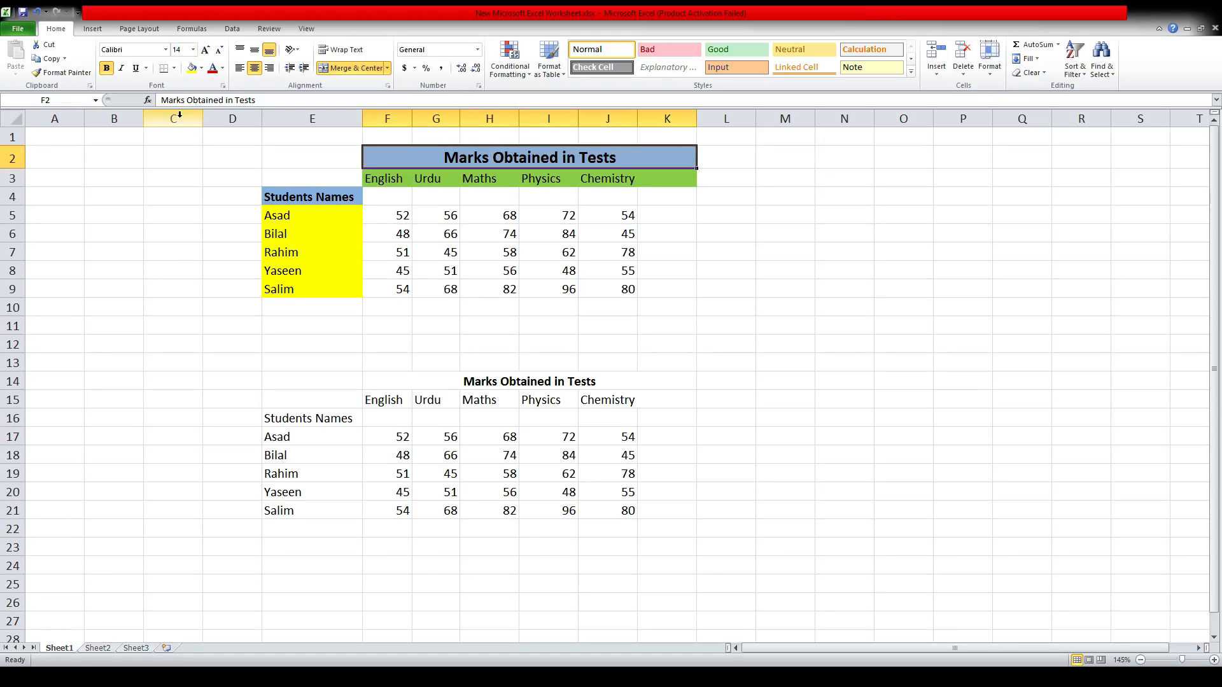
left_click(491, 381)
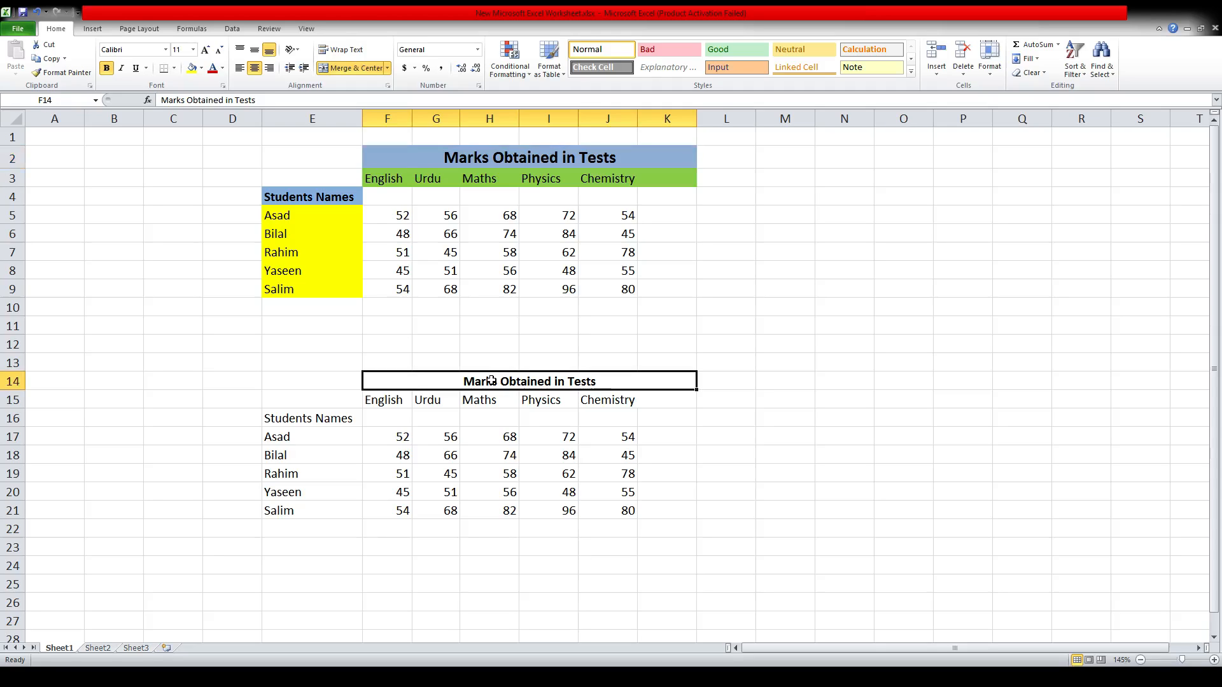
left_click(194, 50)
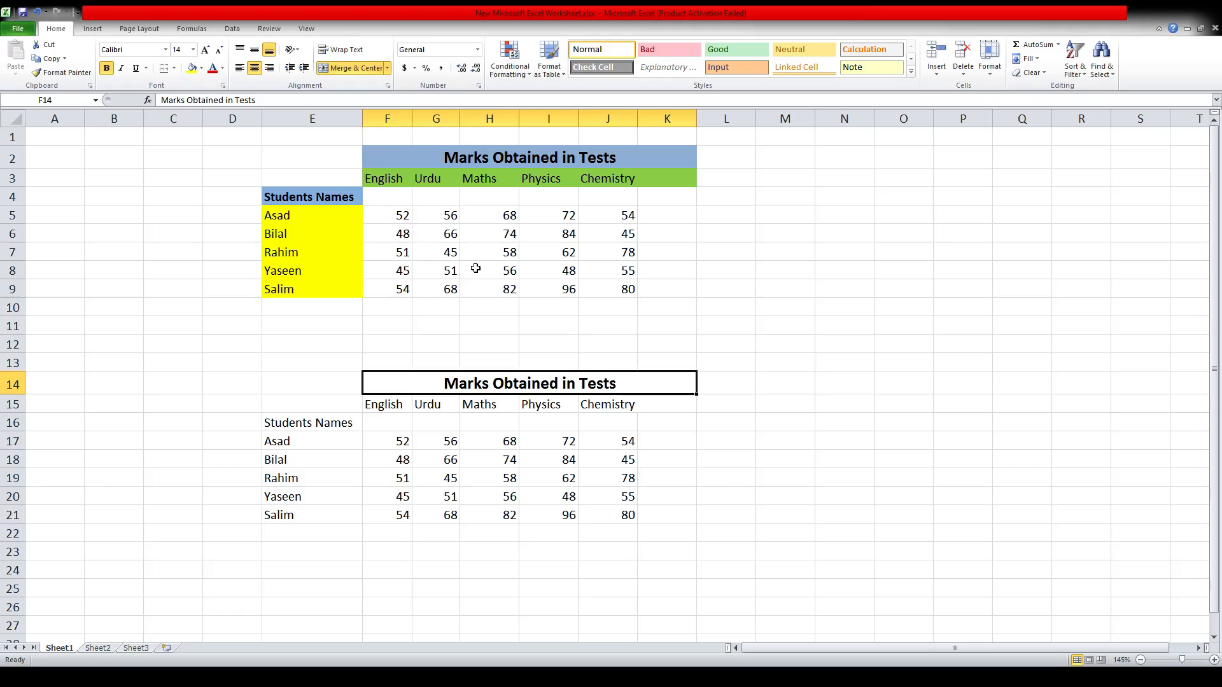
left_click(457, 482)
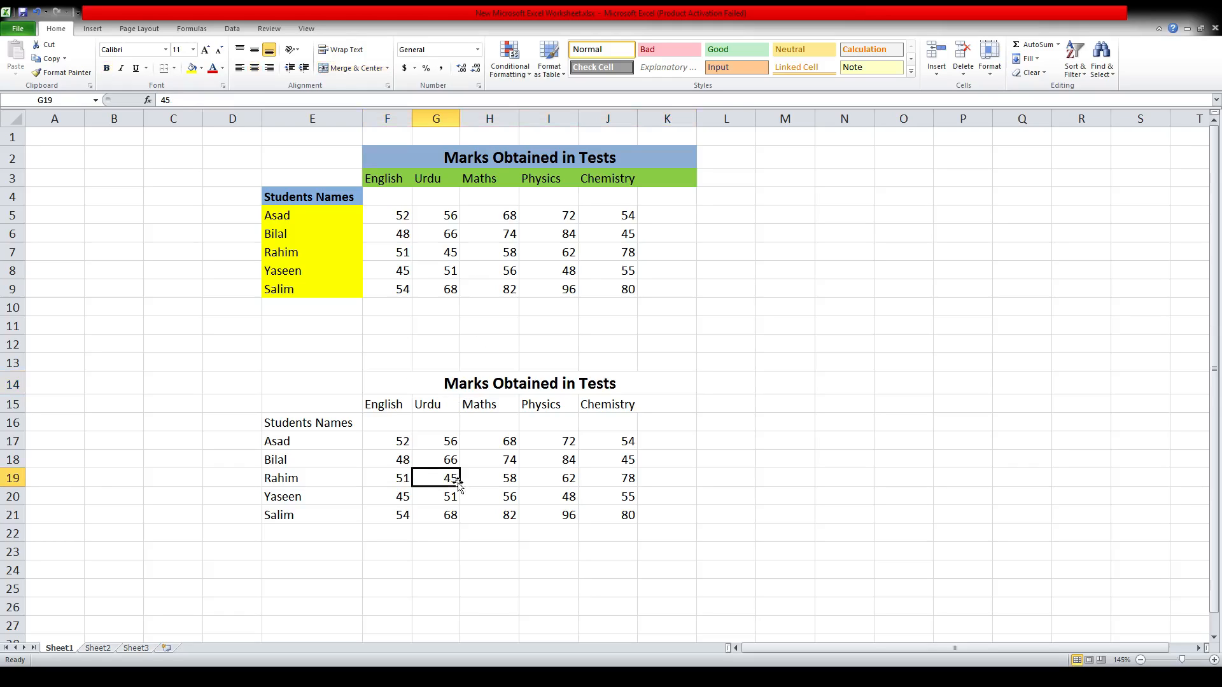
Fill the new table's title cell with the existing title's light blue and set its font color to black.
left_click(443, 380)
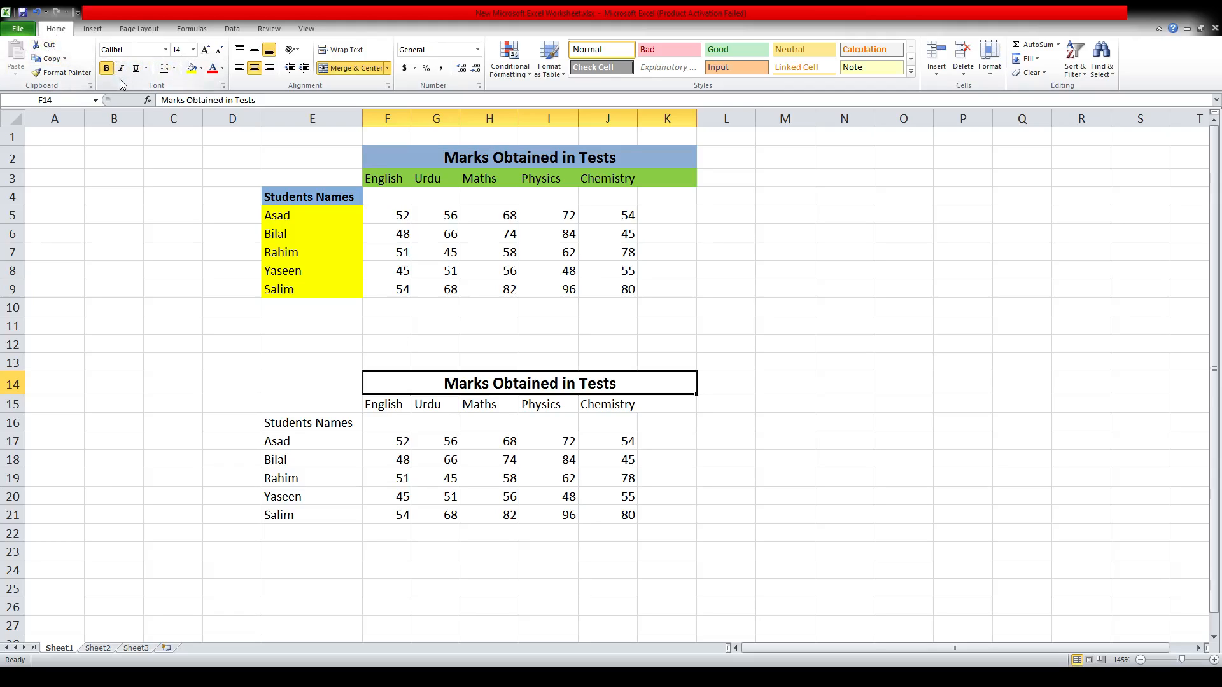
left_click(193, 68)
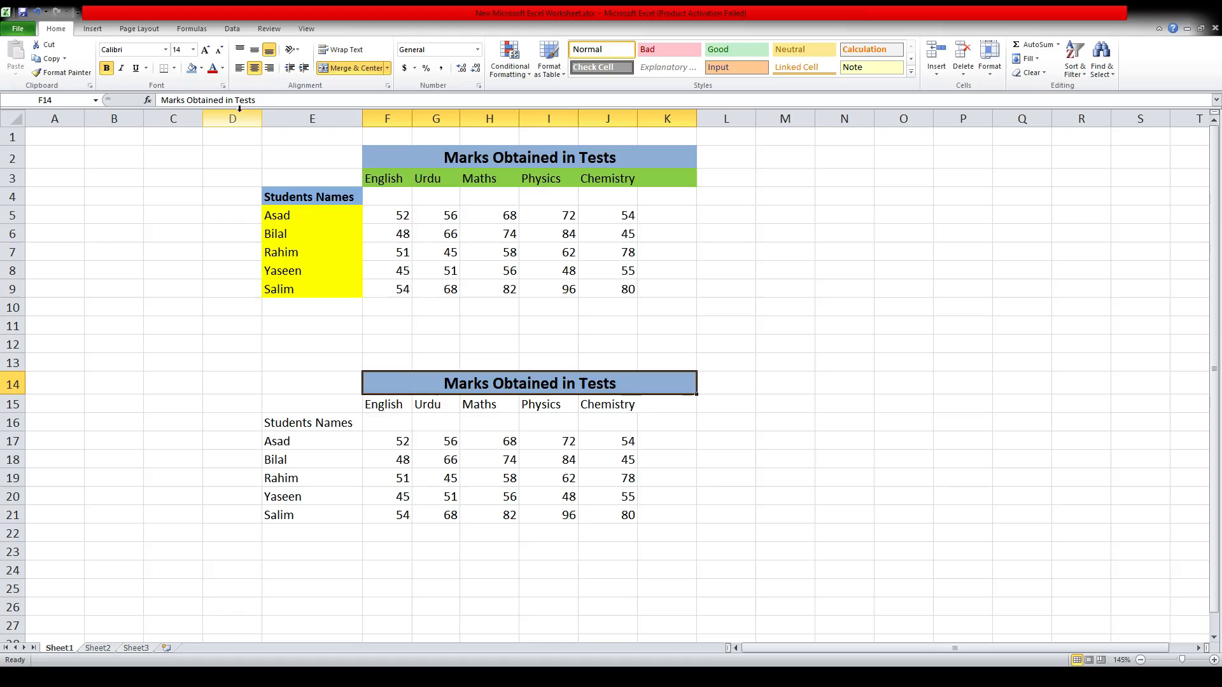
left_click(223, 70)
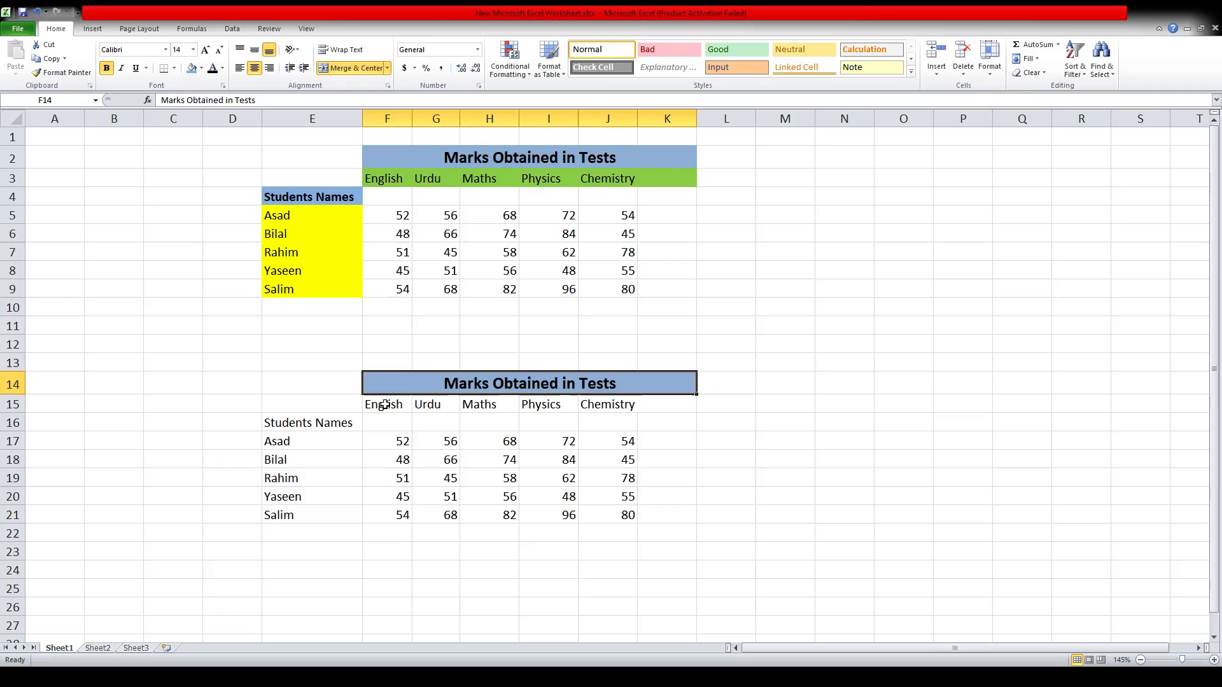
Fill the "Students Names" heading in E16 with the title's light blue and the names in E17 to E21 with yellow.
left_click(298, 425)
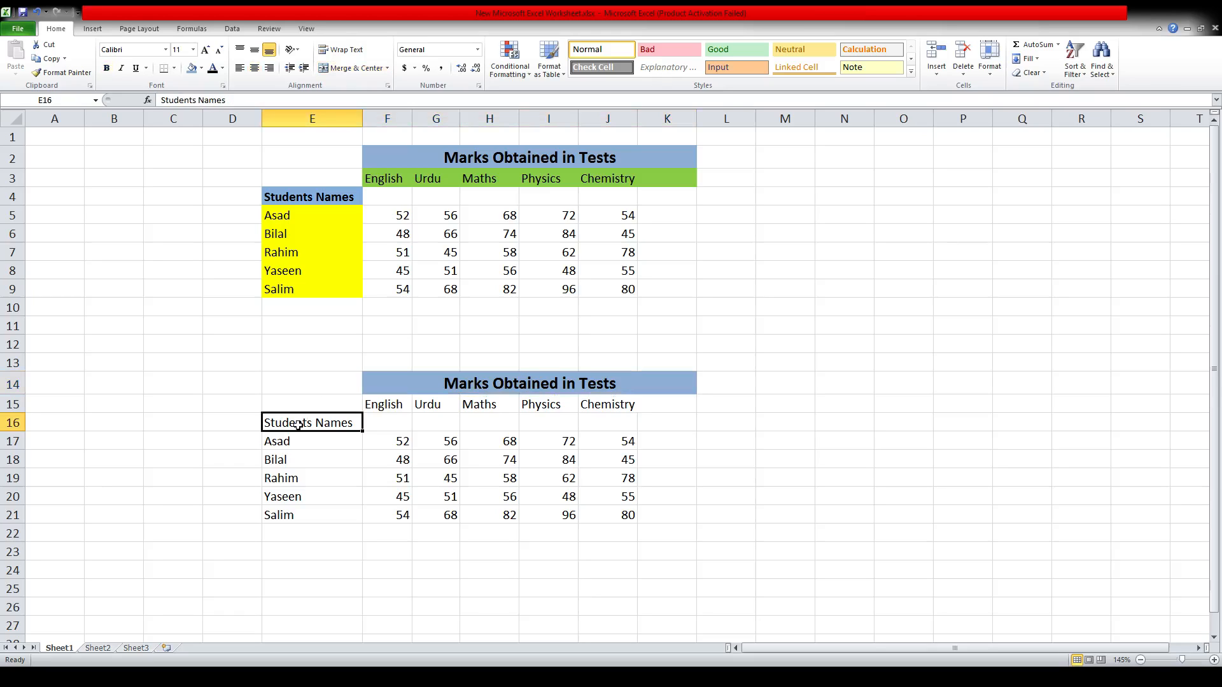
left_click(190, 68)
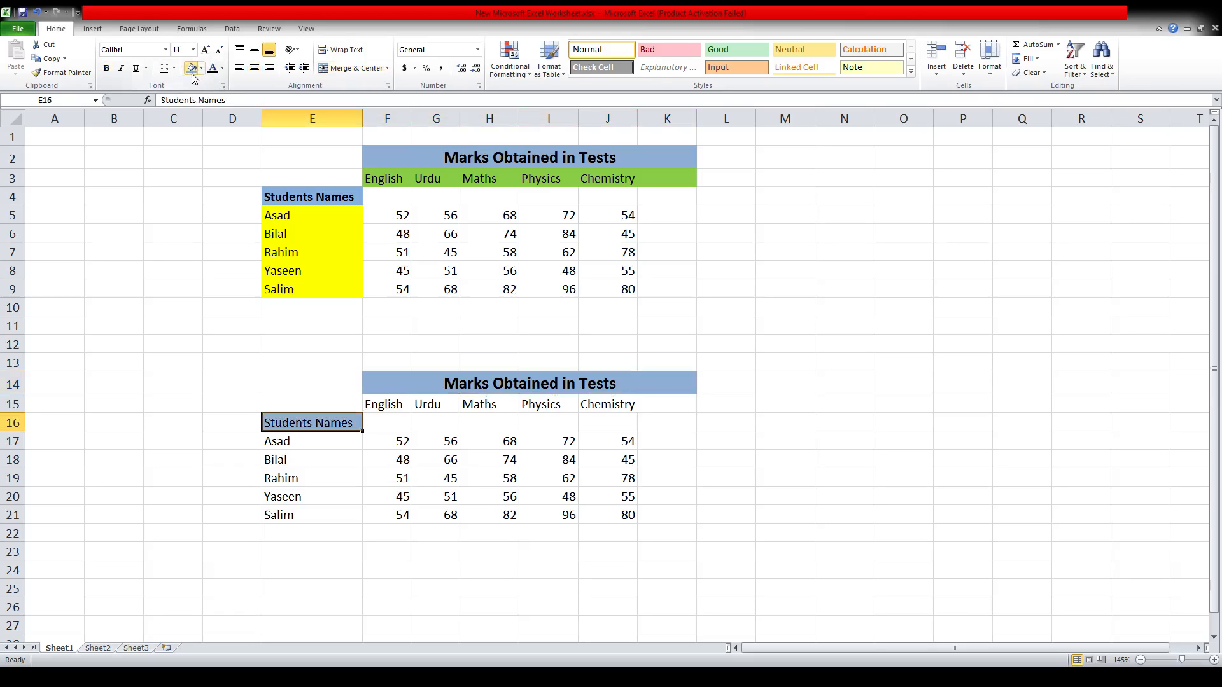
left_click(310, 443)
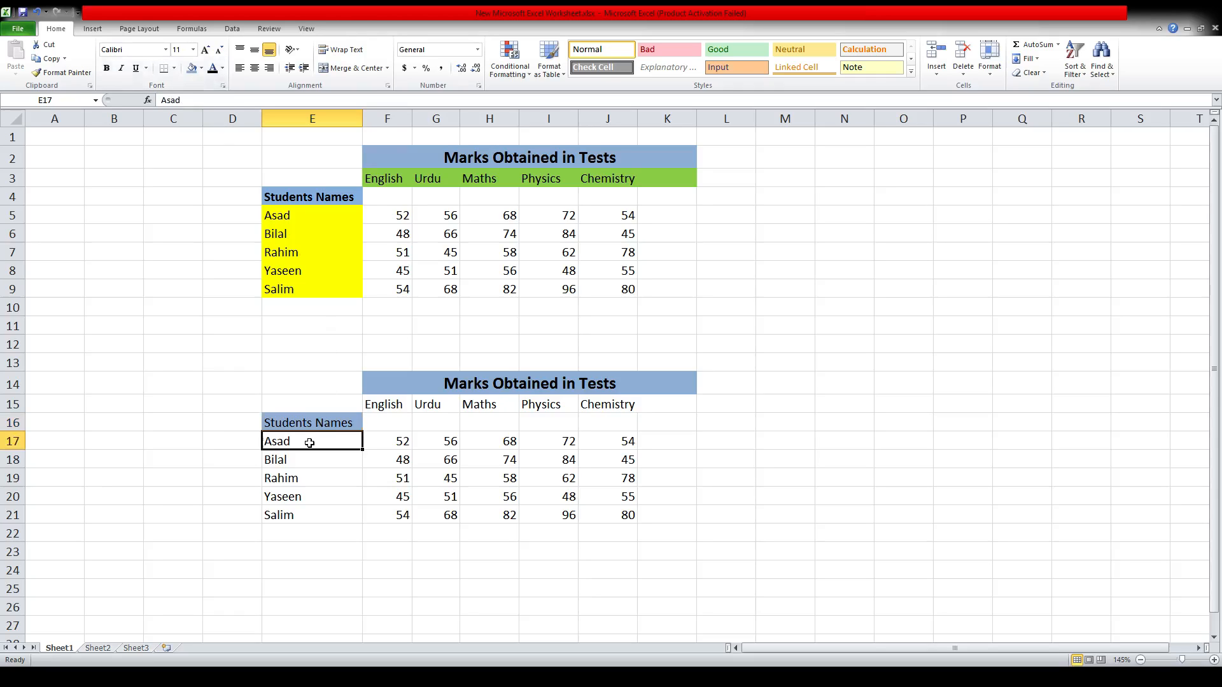
left_click(203, 71)
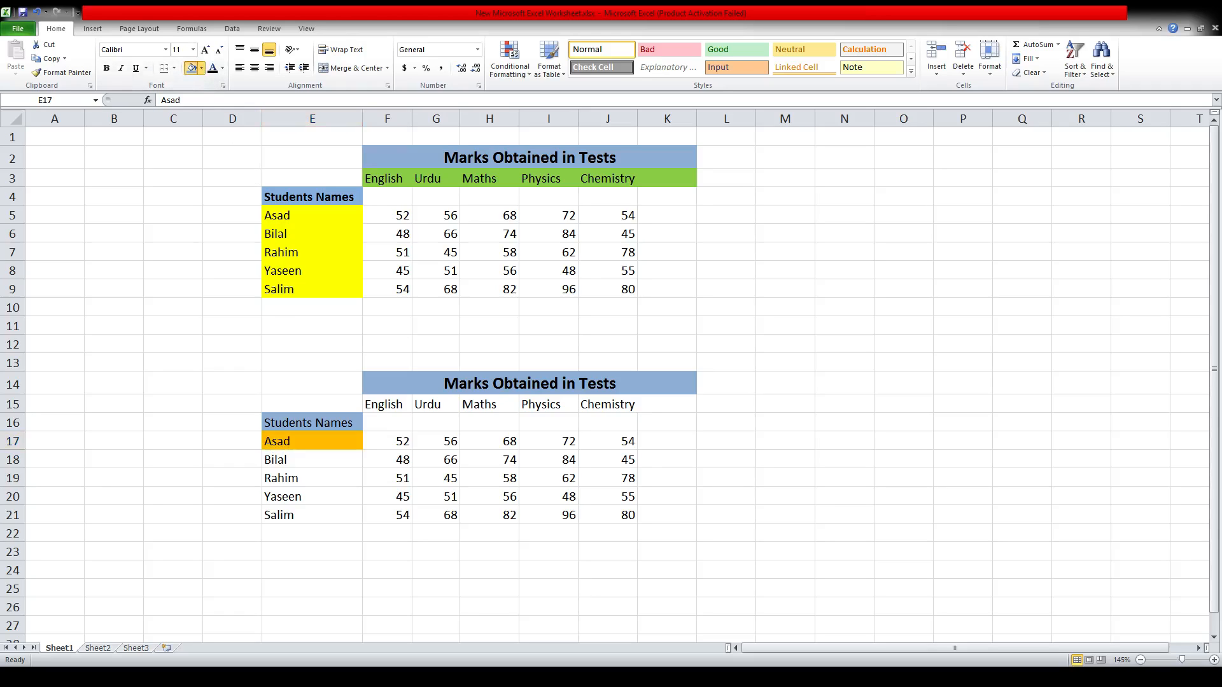
left_click(223, 166)
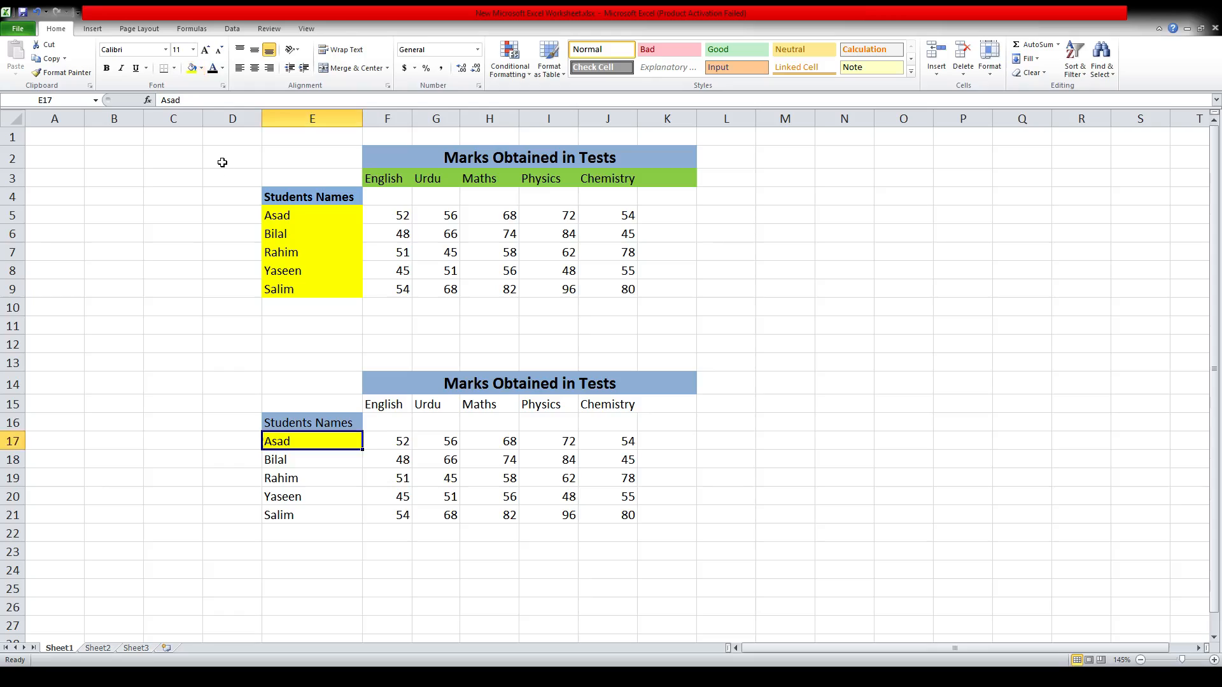
left_click(299, 457)
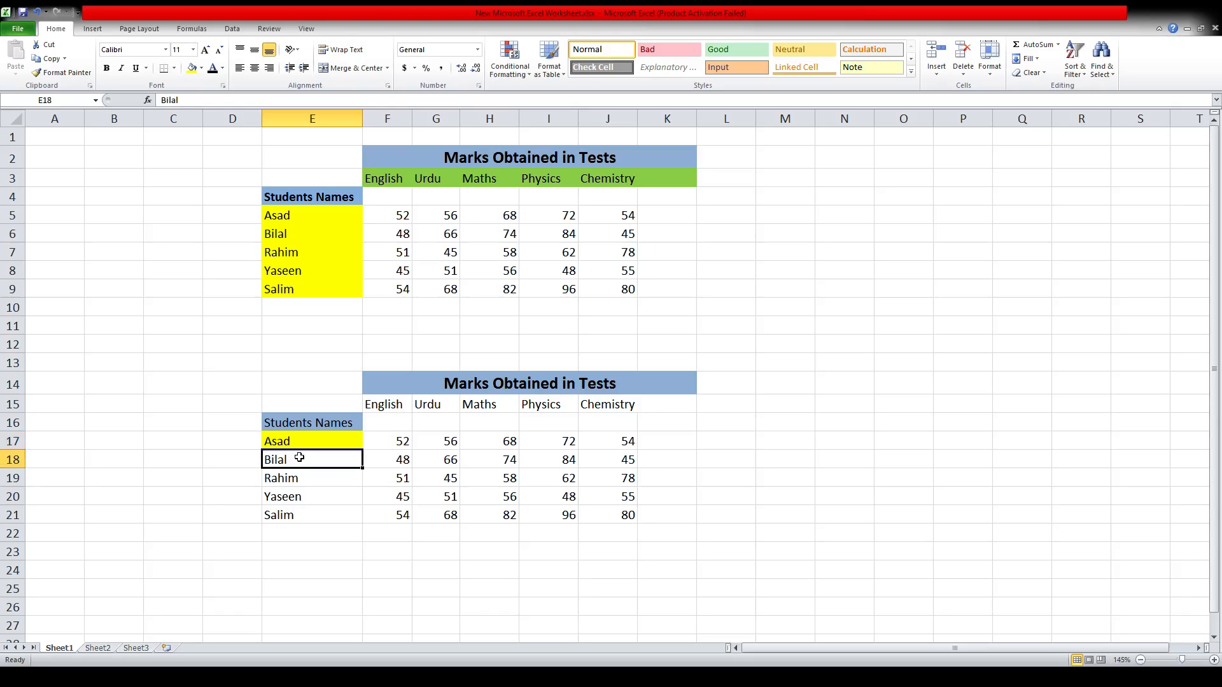
left_click_drag(299, 458, 296, 518)
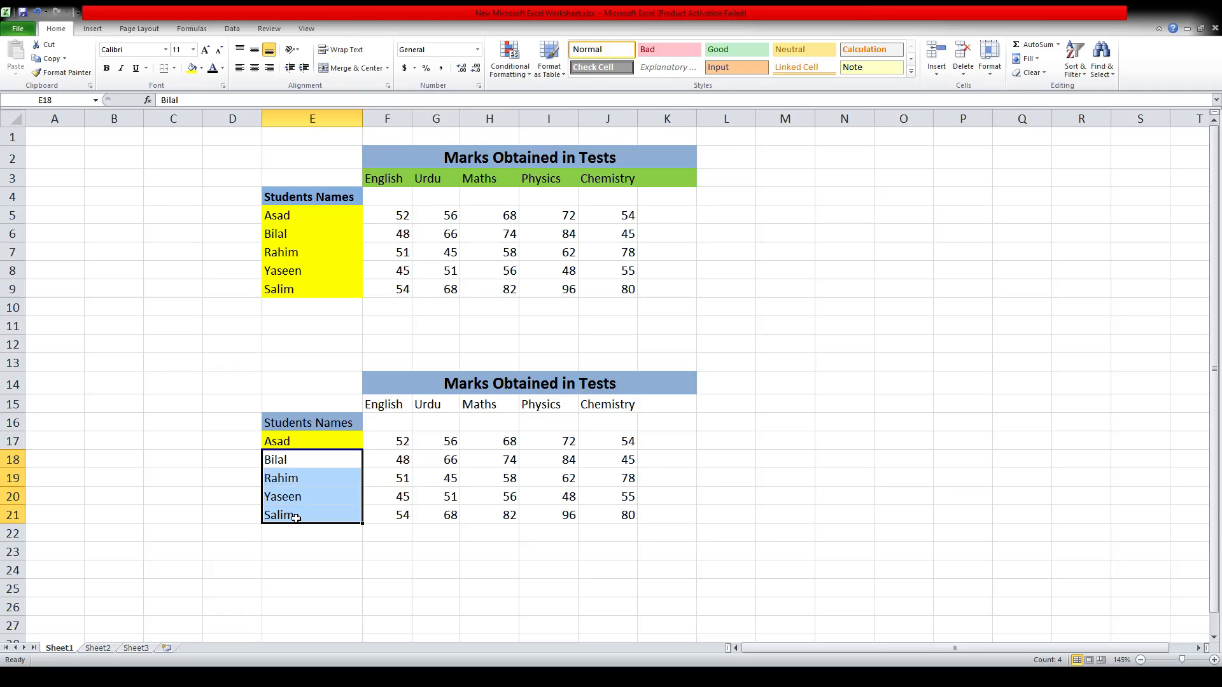
left_click(192, 70)
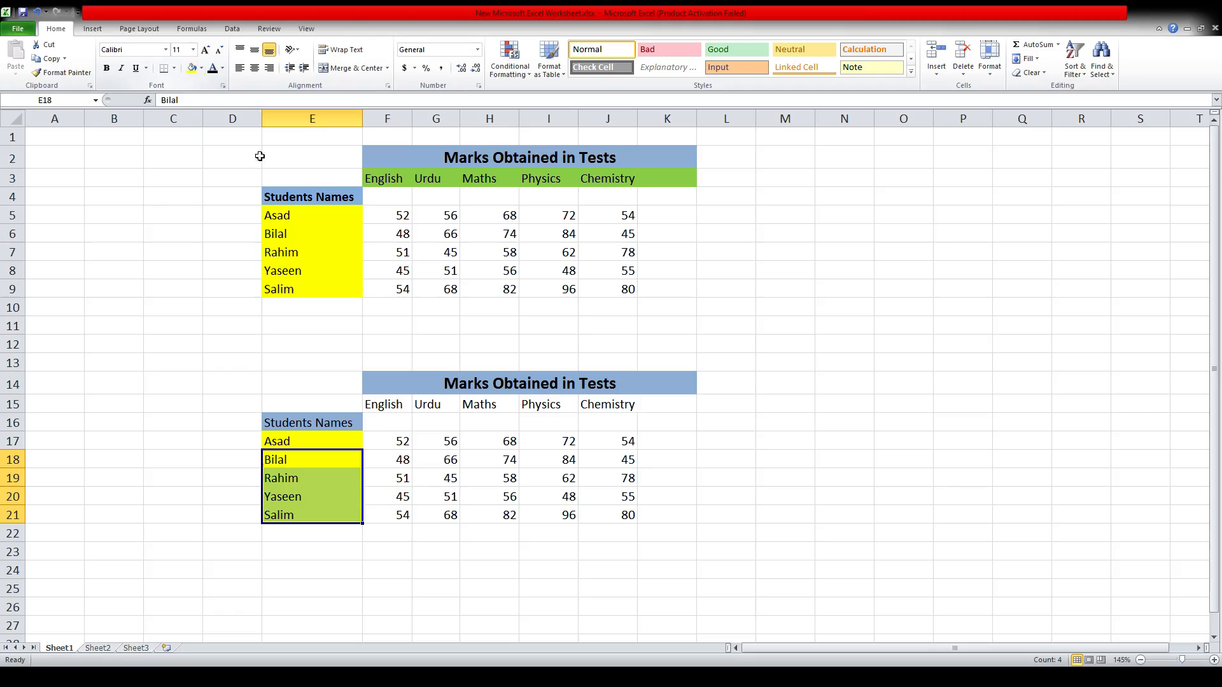
left_click(477, 477)
key("Right")
key("Right")
key("Right")
key("Right")
key("Right")
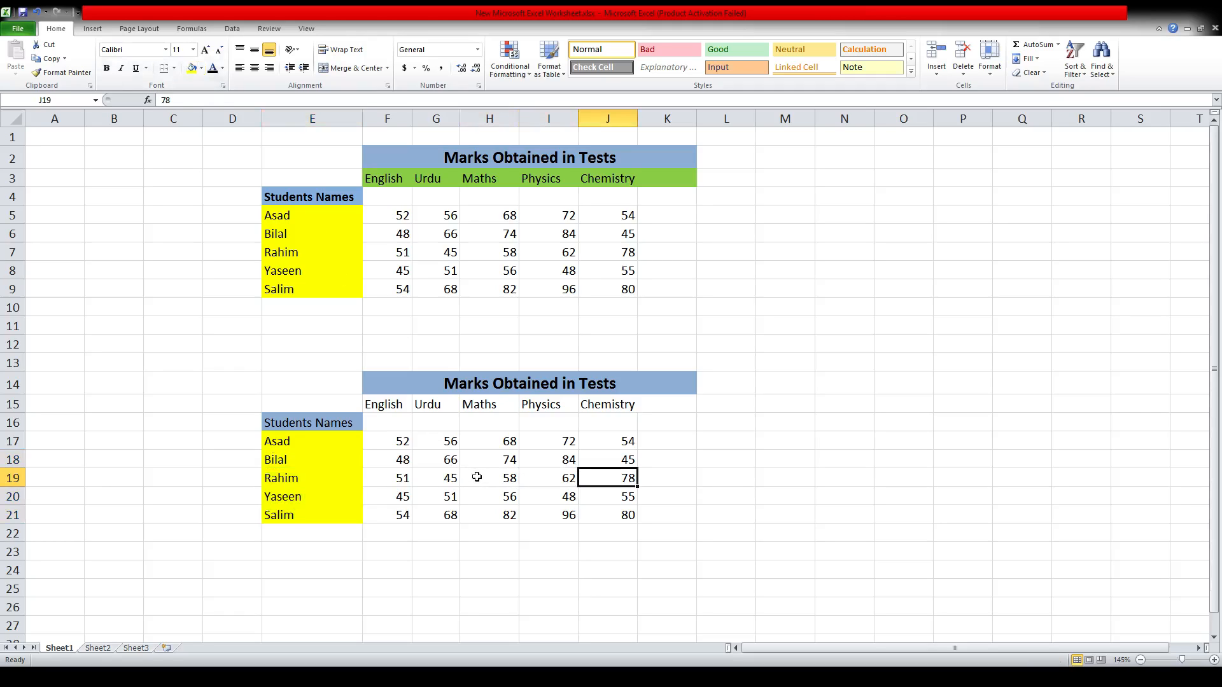